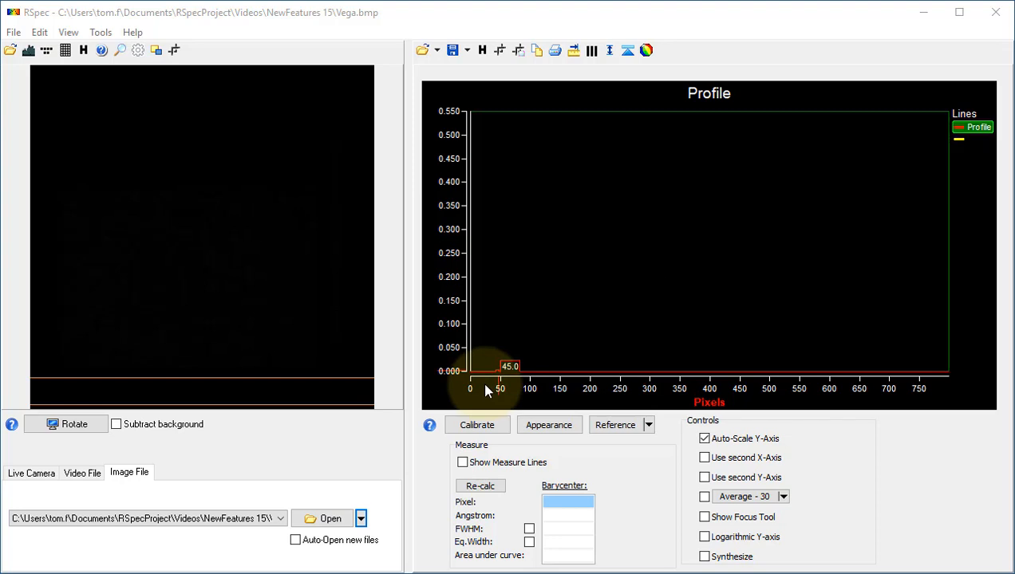
Reopen the image Vega.bmp from the recently used image files
click(360, 518)
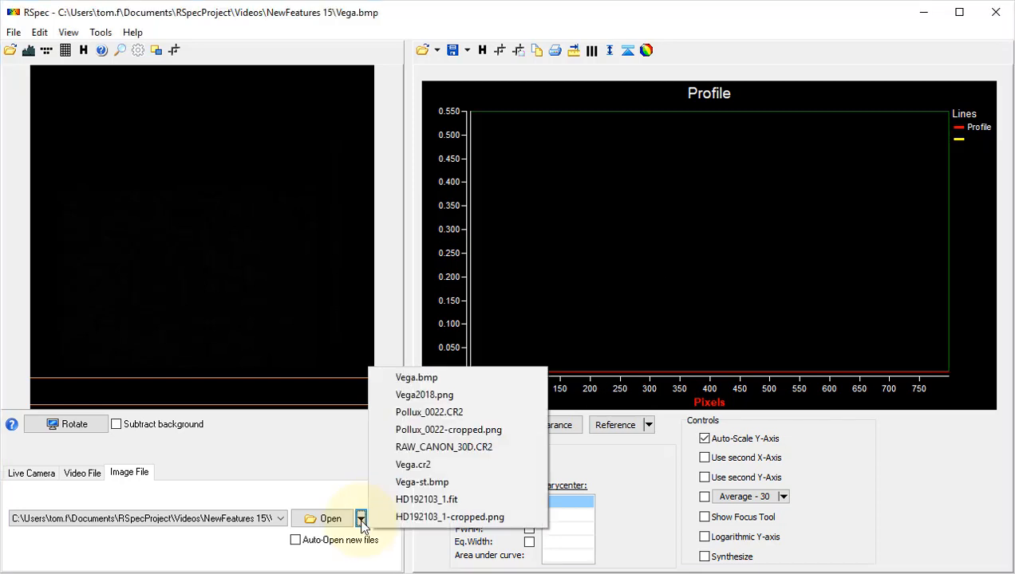
click(428, 377)
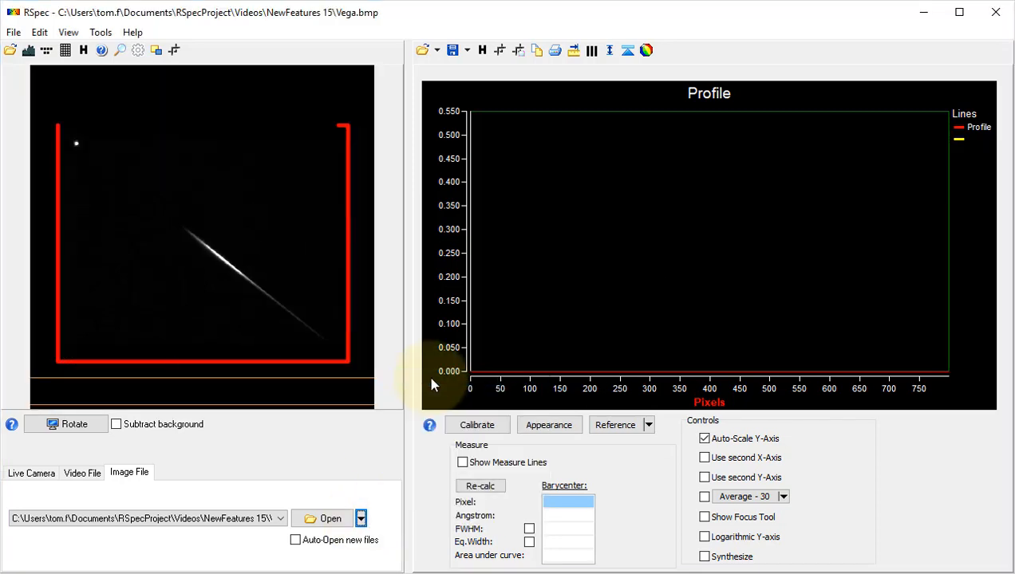
Show the image's screen histogram and move the pair of orange lines up across the diagonal spectrum streak
click(32, 56)
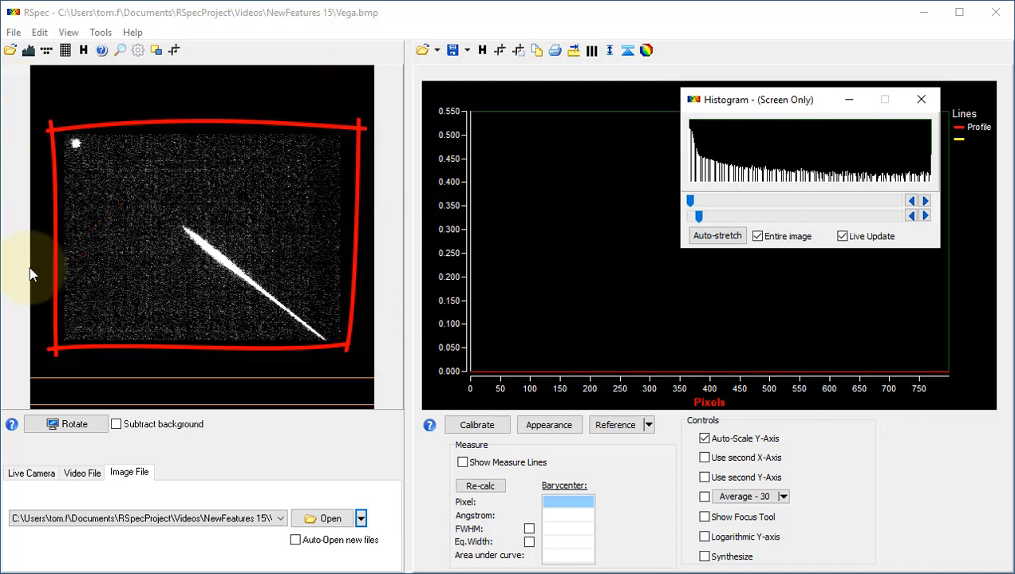
drag(67, 390, 87, 263)
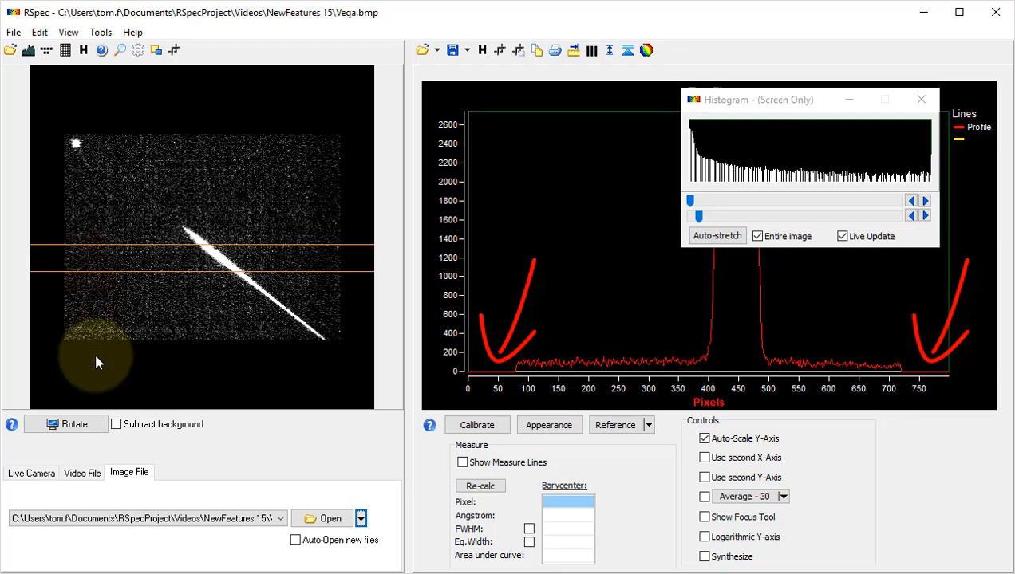
Try rotating the Vega image with live update, bring the angle back to 0.0 degrees and close the rotation adjustment
click(101, 427)
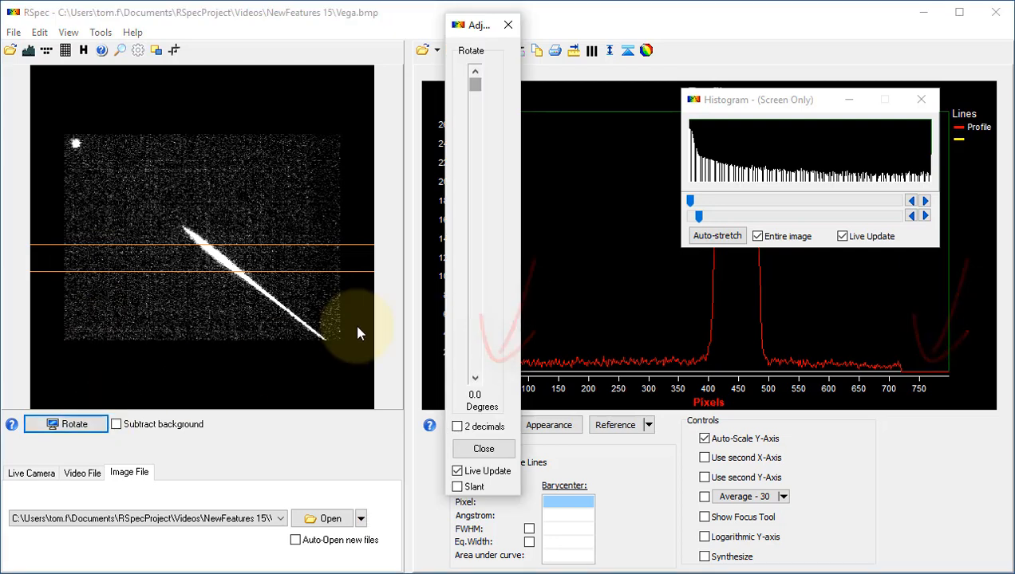
drag(476, 90, 477, 44)
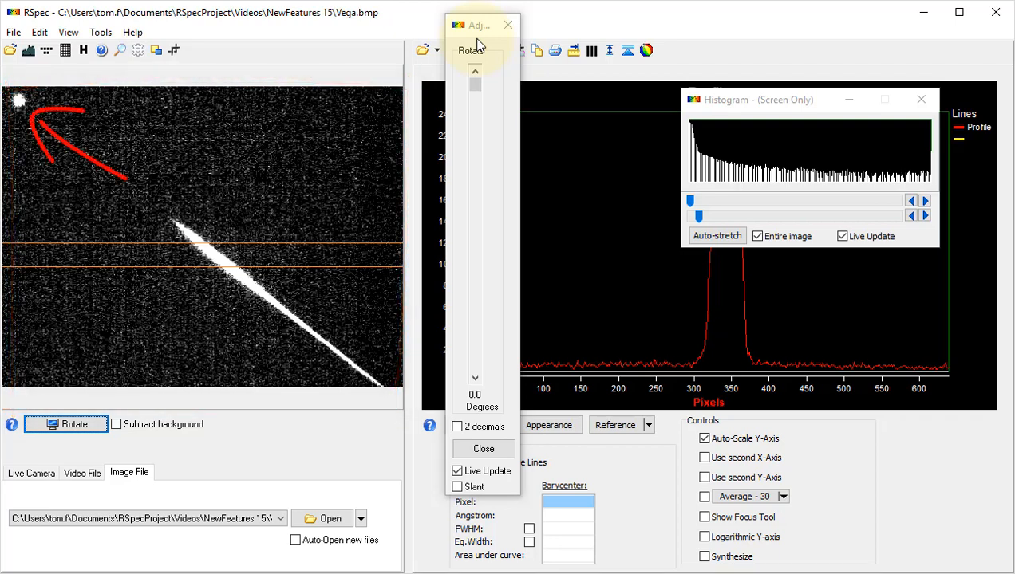
click(477, 88)
mouse_move(477, 88)
mouse_down()
mouse_move(477, 172)
mouse_move(480, 65)
mouse_up()
click(380, 22)
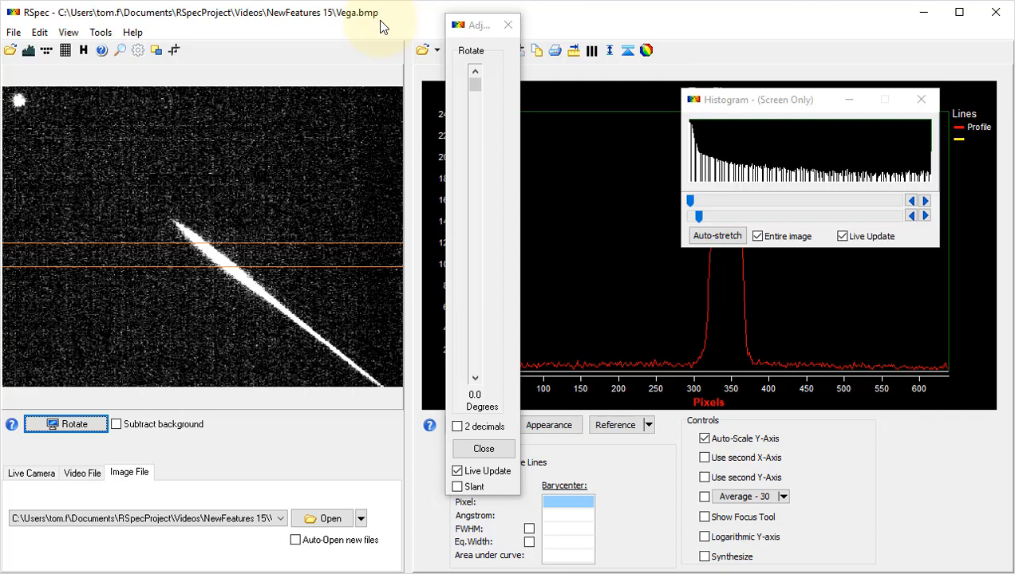
click(508, 24)
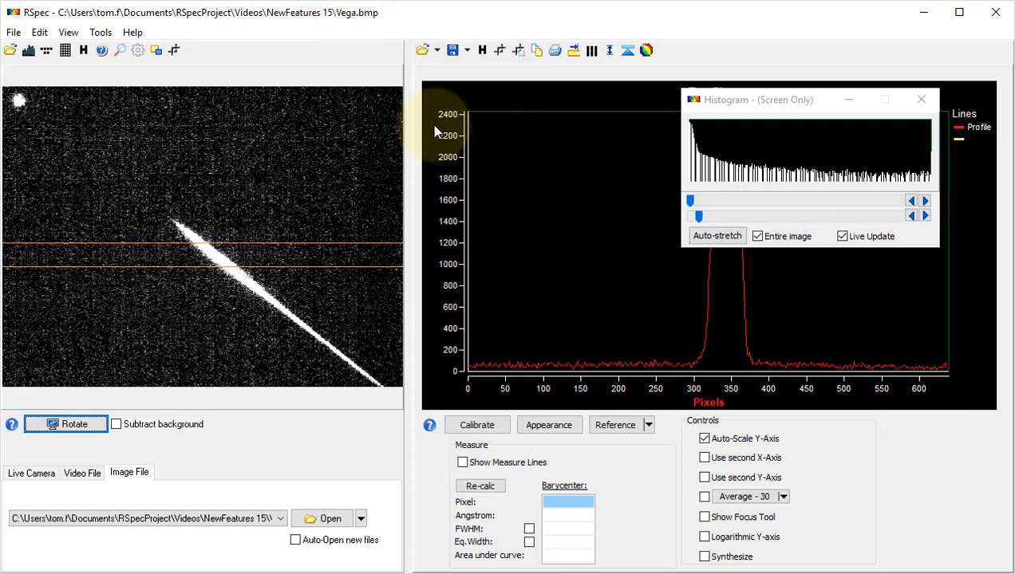
Widen the image area and bring up the Advanced program options
drag(408, 154, 629, 178)
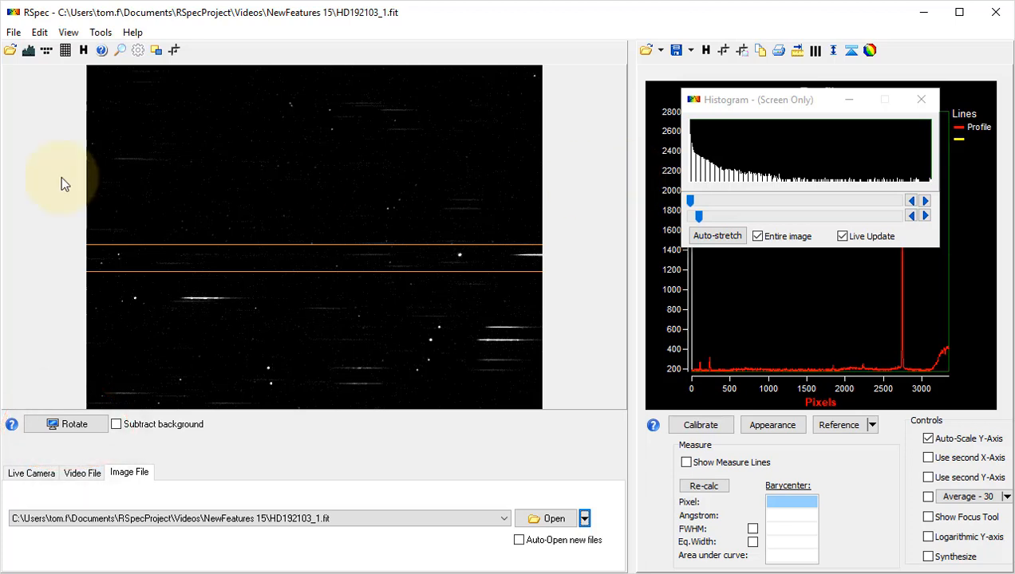
click(138, 50)
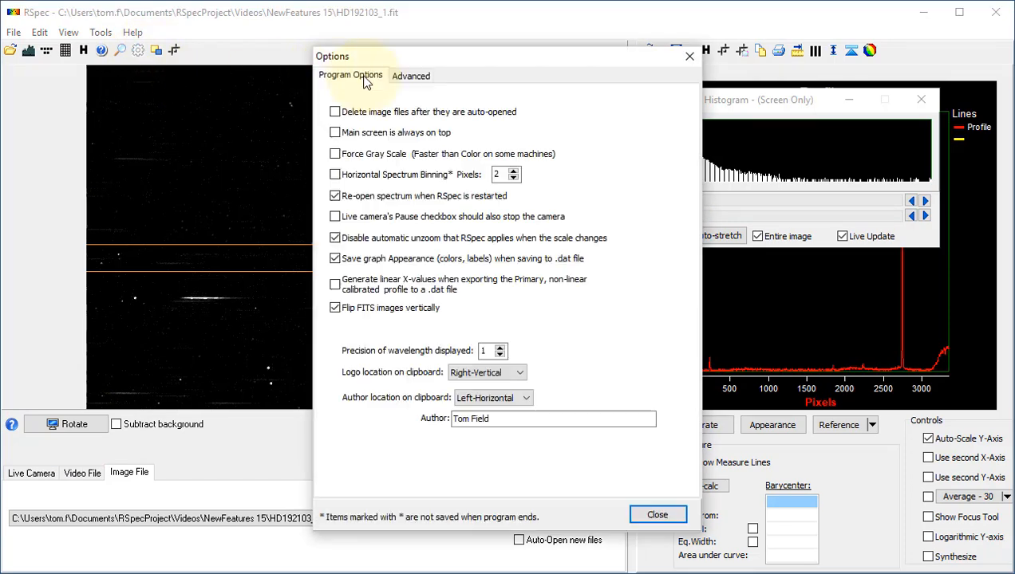
click(403, 79)
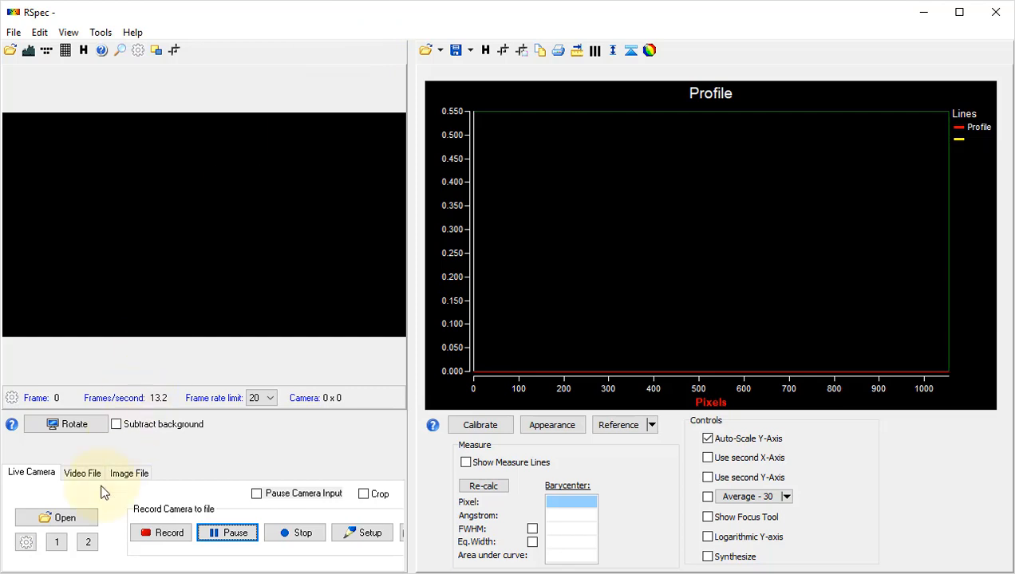
Open the ASI178MC Camera (ZWO Design) as the live camera and move the orange lines up onto its spectrum
click(80, 519)
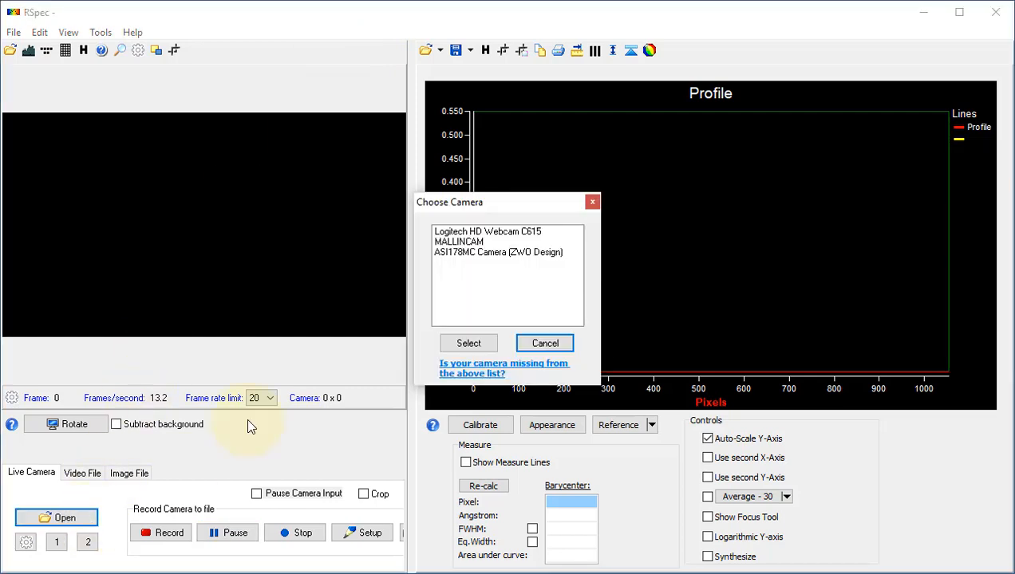
click(496, 254)
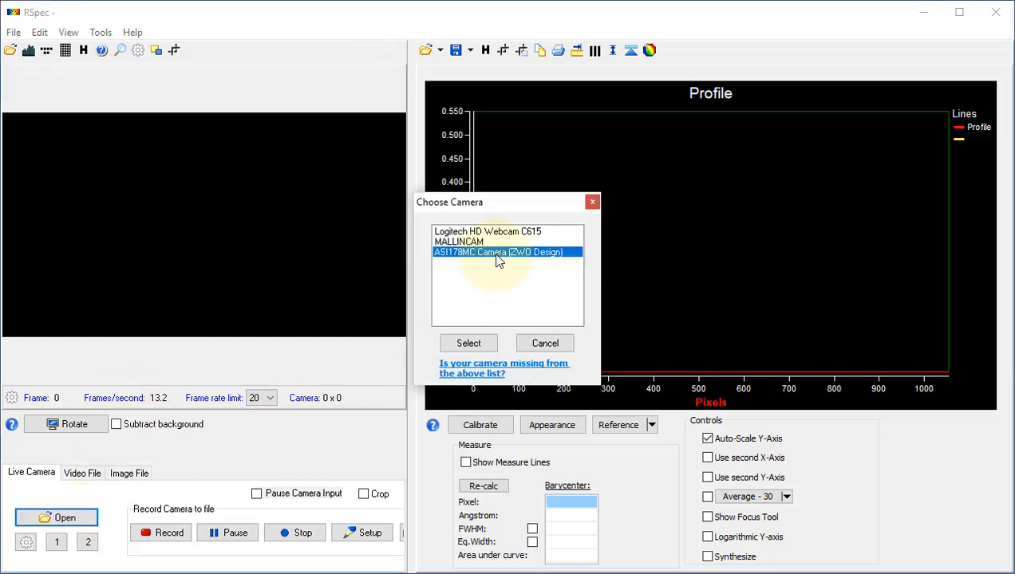
click(468, 343)
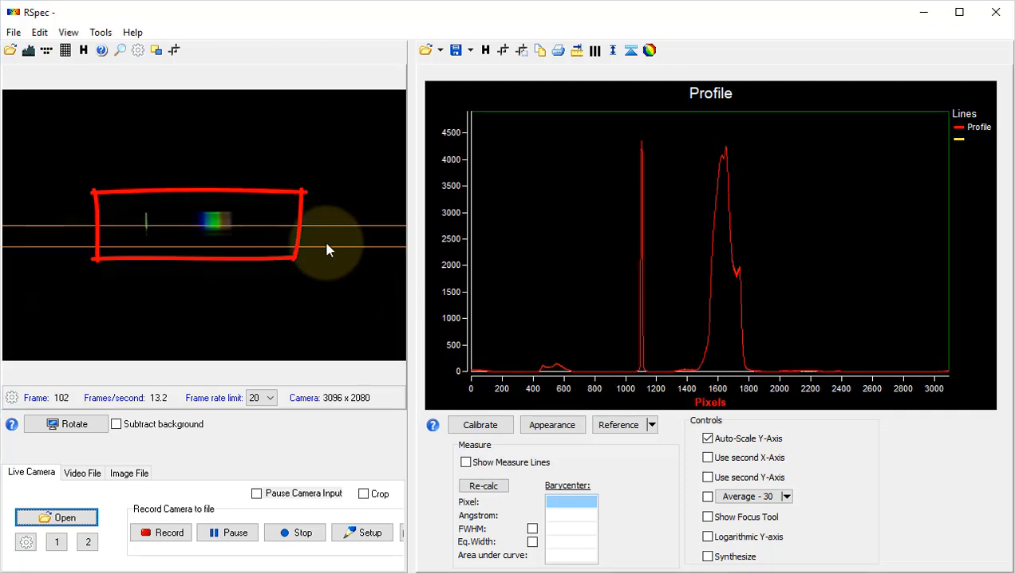
drag(326, 244, 336, 226)
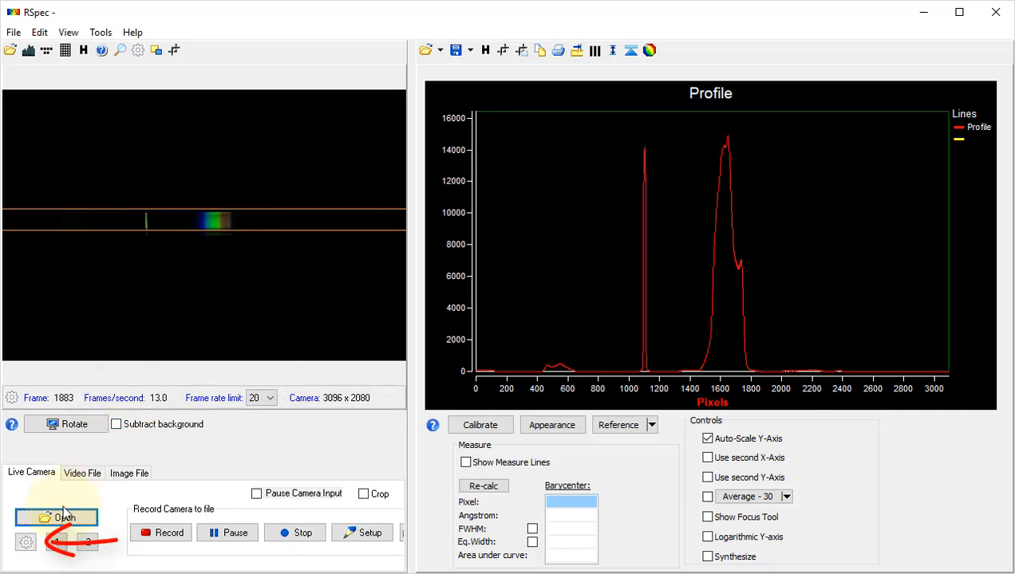
click(26, 543)
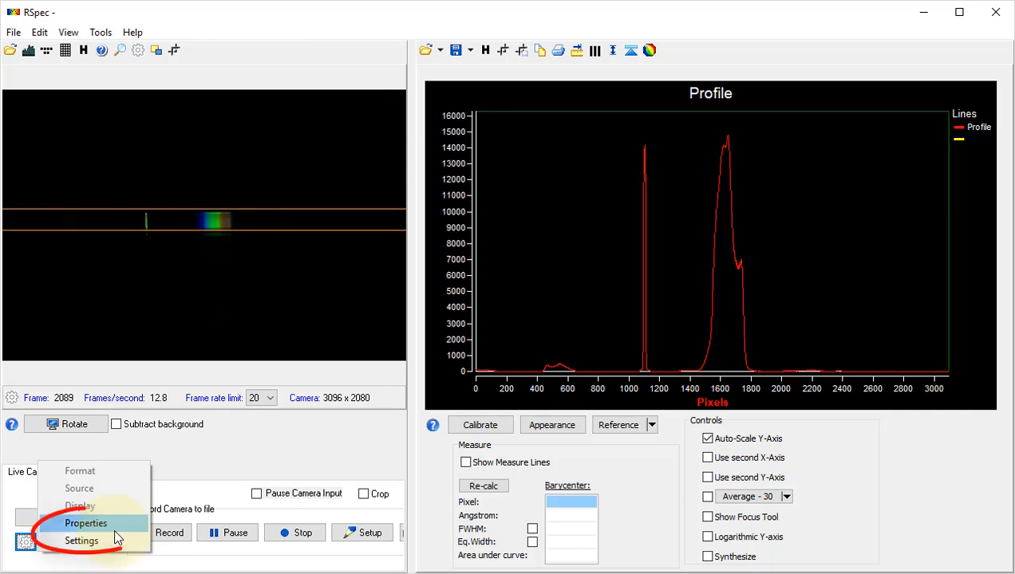
click(177, 467)
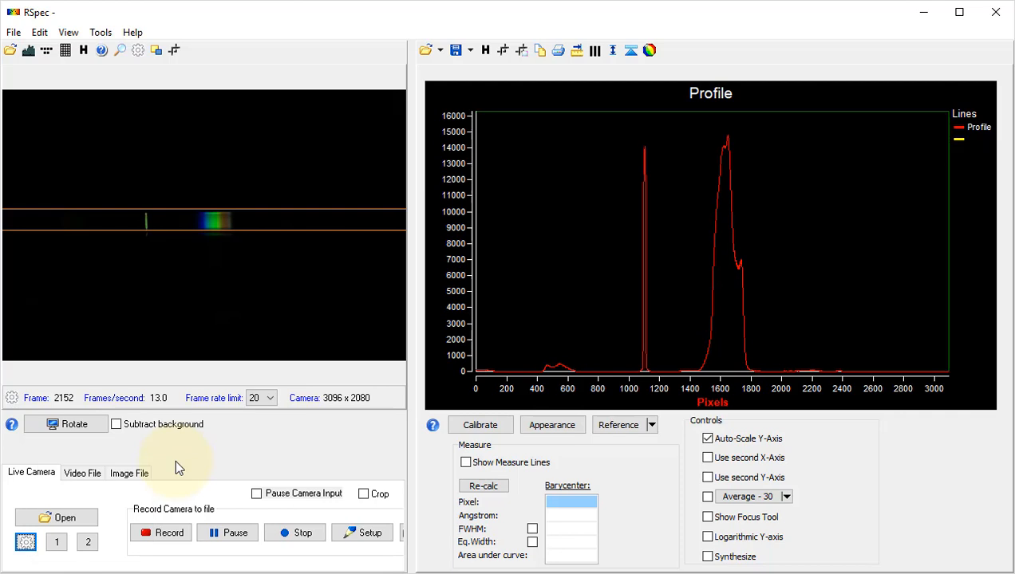
Set the live camera's resolution to 1920X1080 and its frame rate limit to 3
click(58, 550)
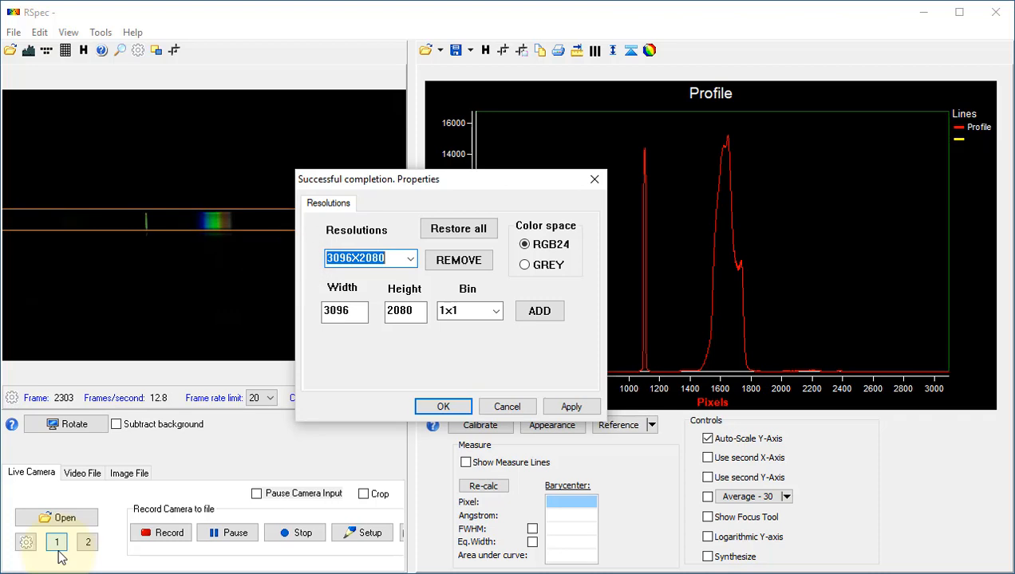
click(410, 260)
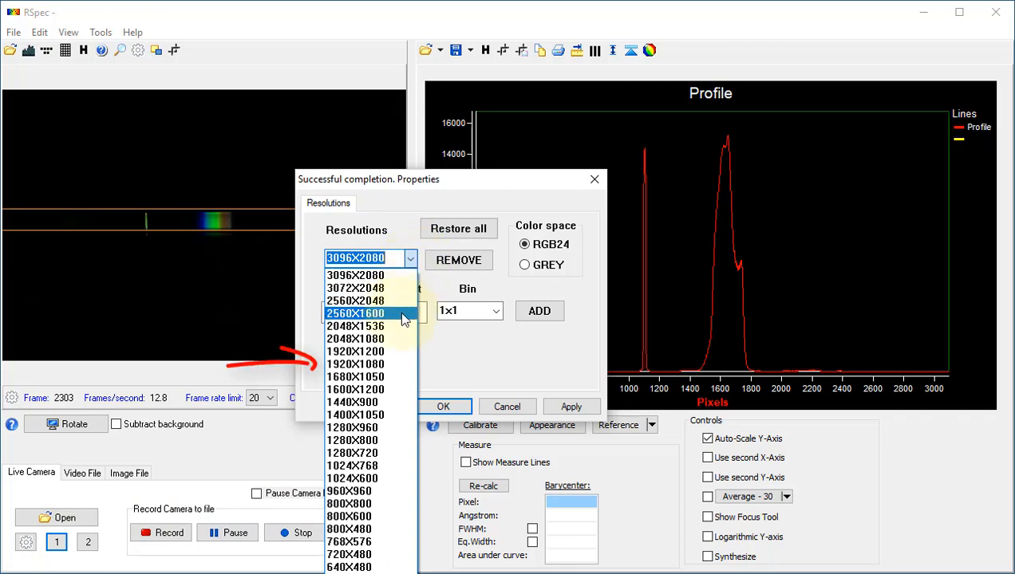
click(391, 365)
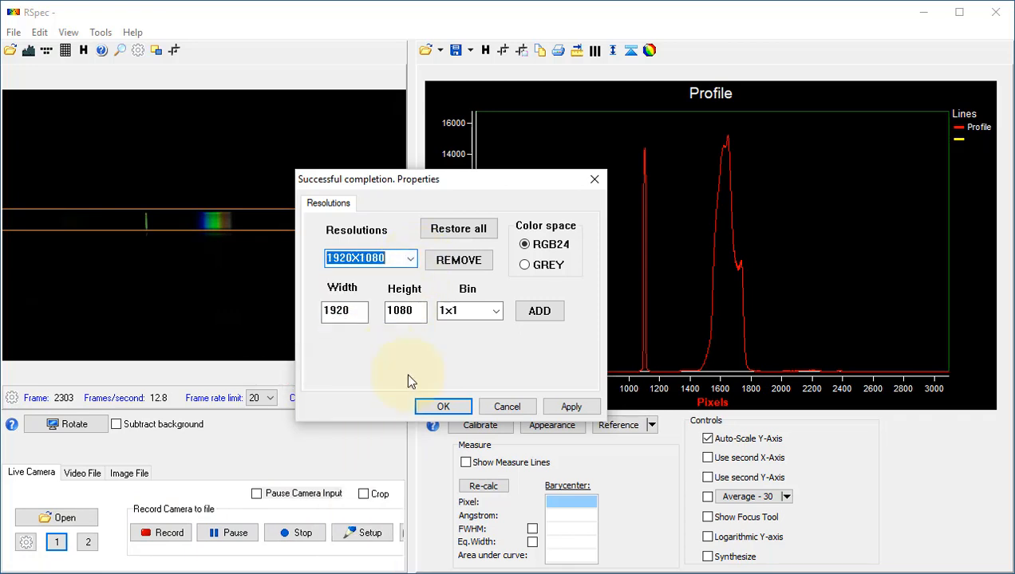
click(440, 407)
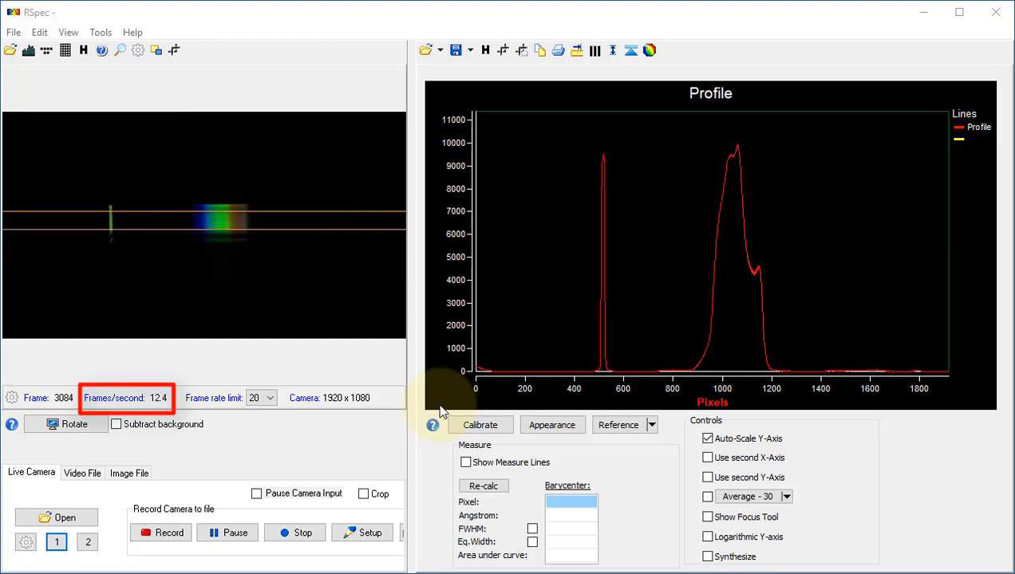
click(263, 405)
click(267, 429)
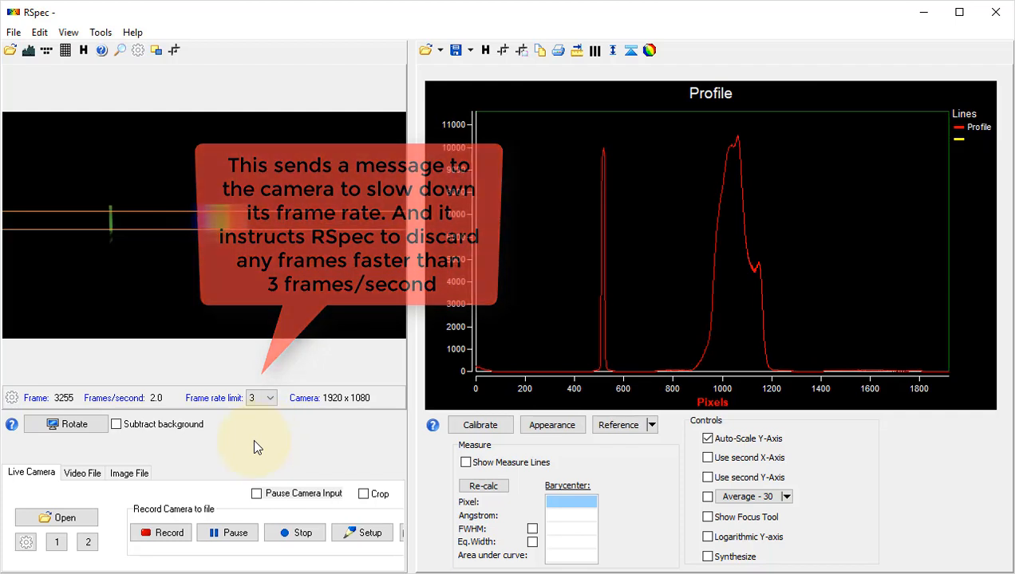
Shift the region of interest slightly leftward in the camera's ROI settings and close the camera properties
click(87, 543)
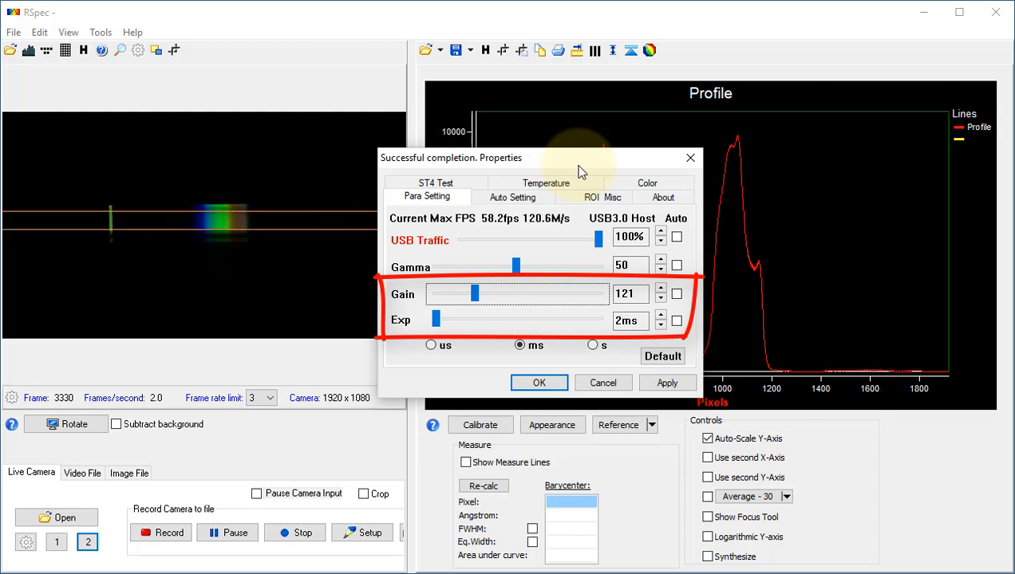
click(609, 201)
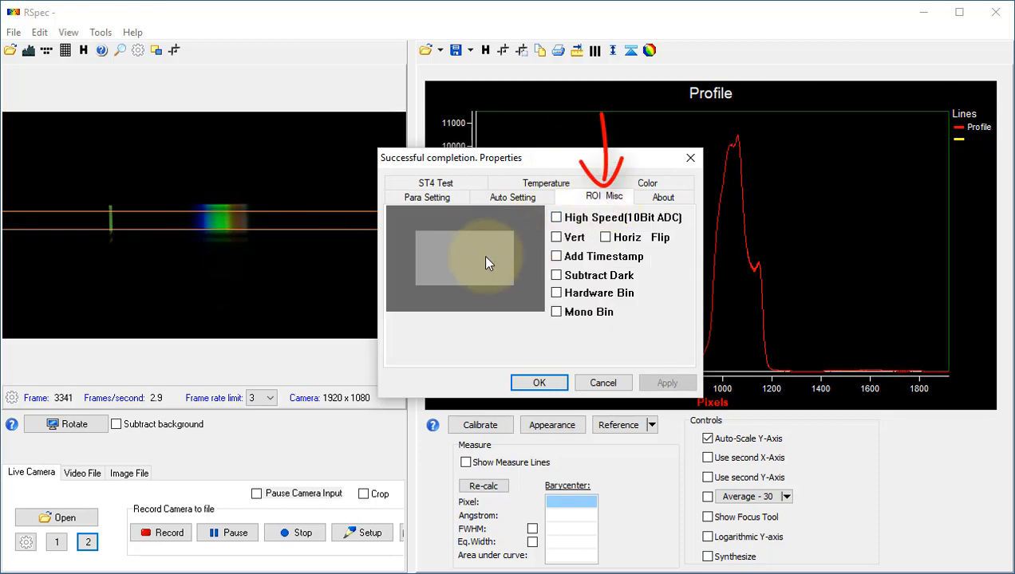
mouse_move(486, 263)
mouse_down()
mouse_move(489, 247)
mouse_move(482, 264)
mouse_up()
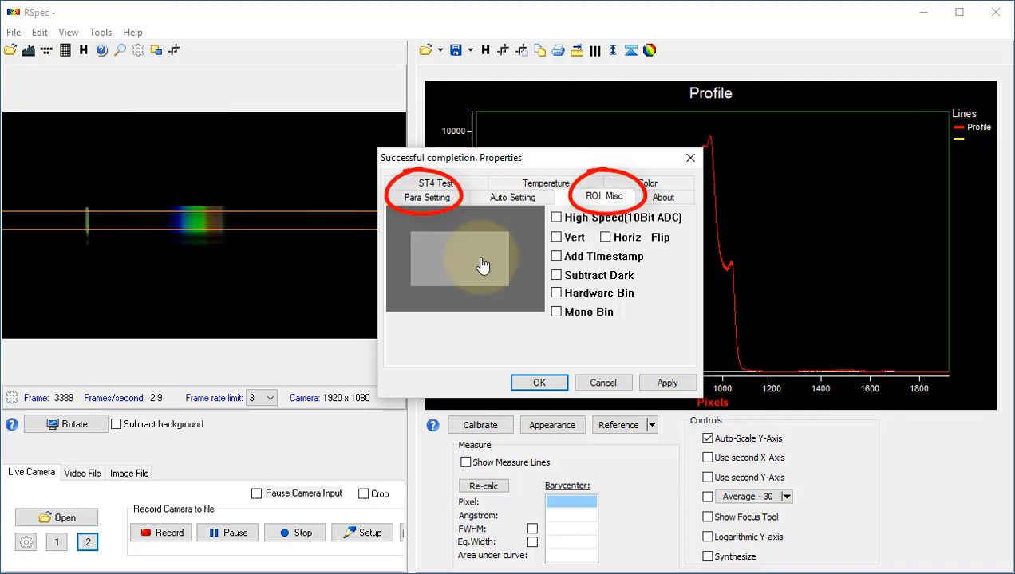
click(604, 383)
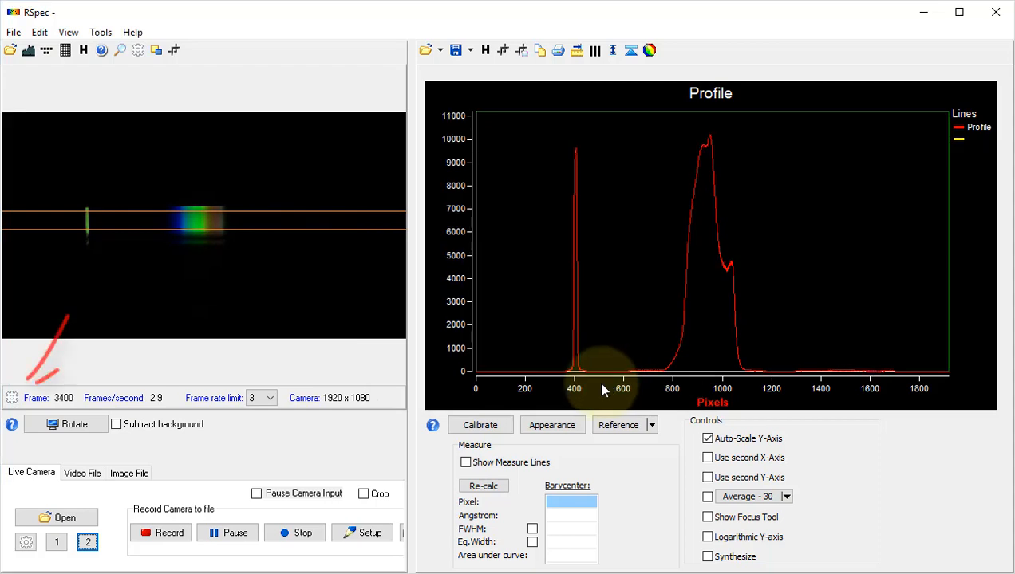
Open the video statistics and try switching the live video's horizontal flip off and back on
click(13, 401)
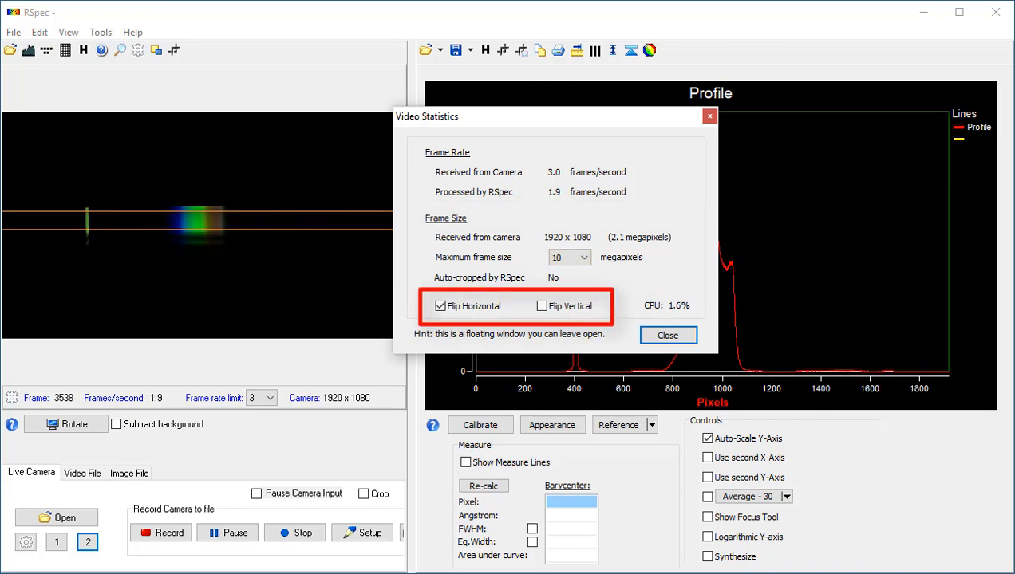
click(441, 307)
click(447, 307)
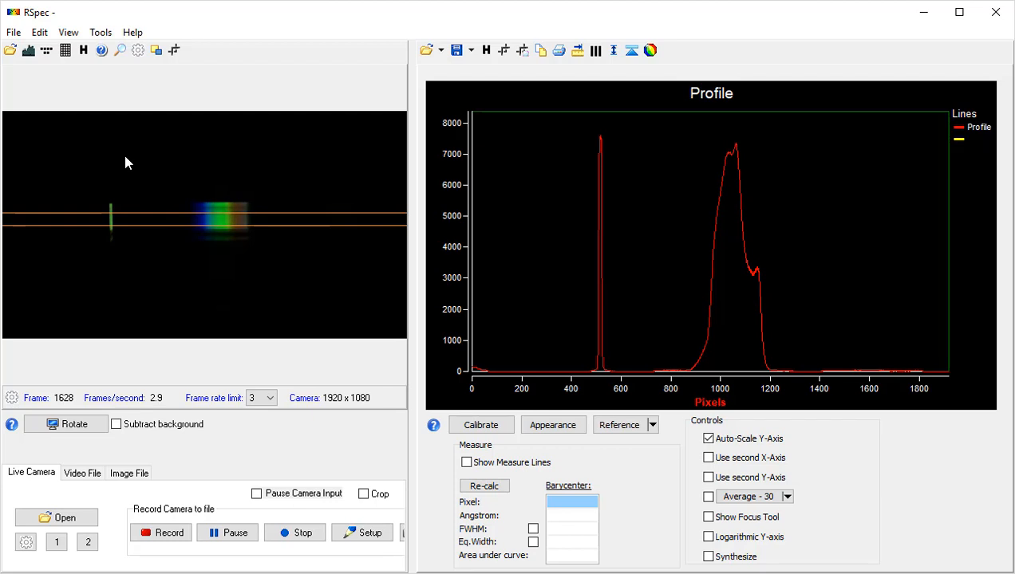
Show the live video's histogram, apply it to the entire image and lower its first stretch slider
click(29, 51)
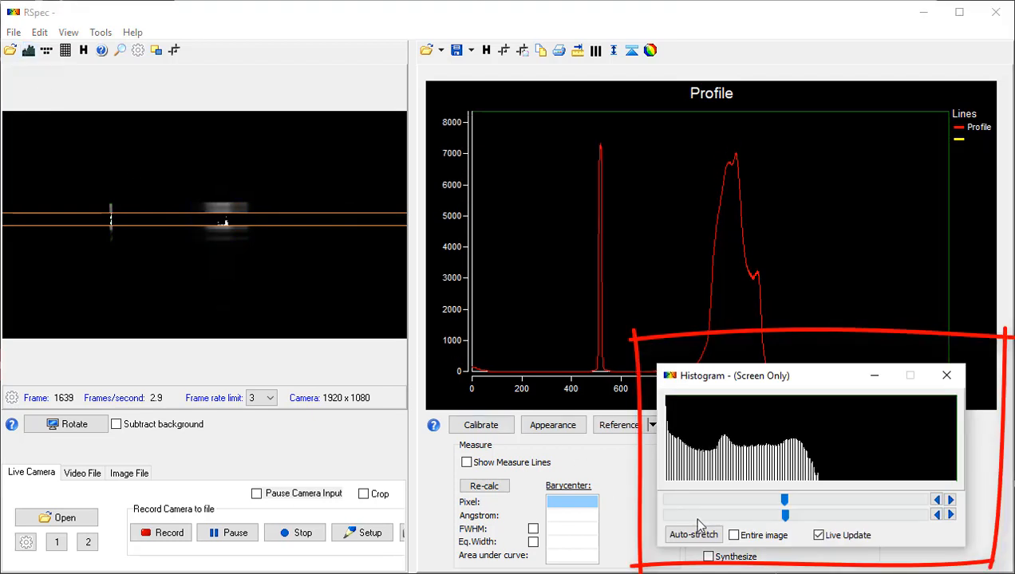
click(734, 536)
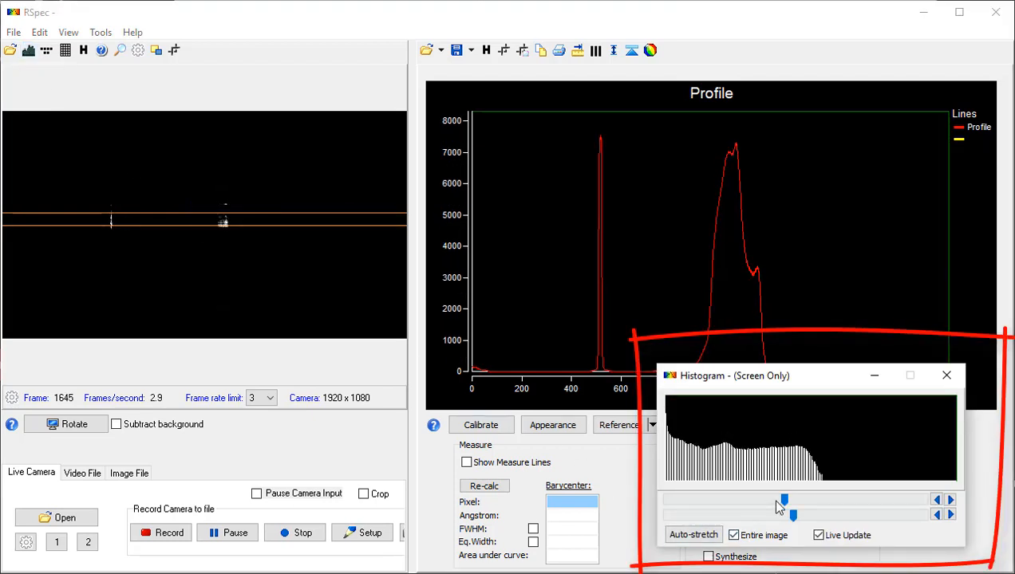
drag(780, 501, 757, 503)
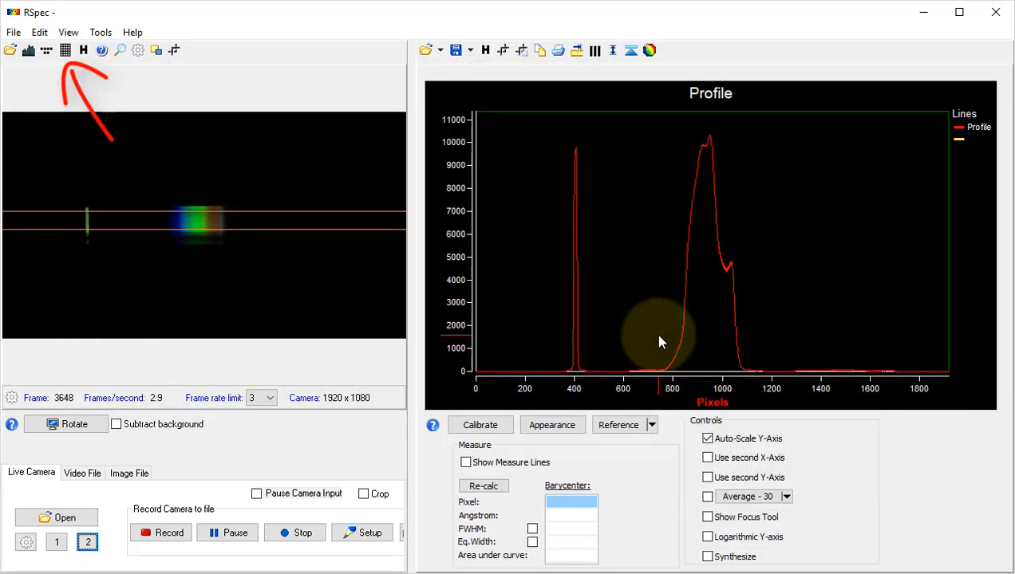
Open the Pixel Map, narrow the orange lines to a thin band across the spectrum and examine pixel columns further along
click(65, 51)
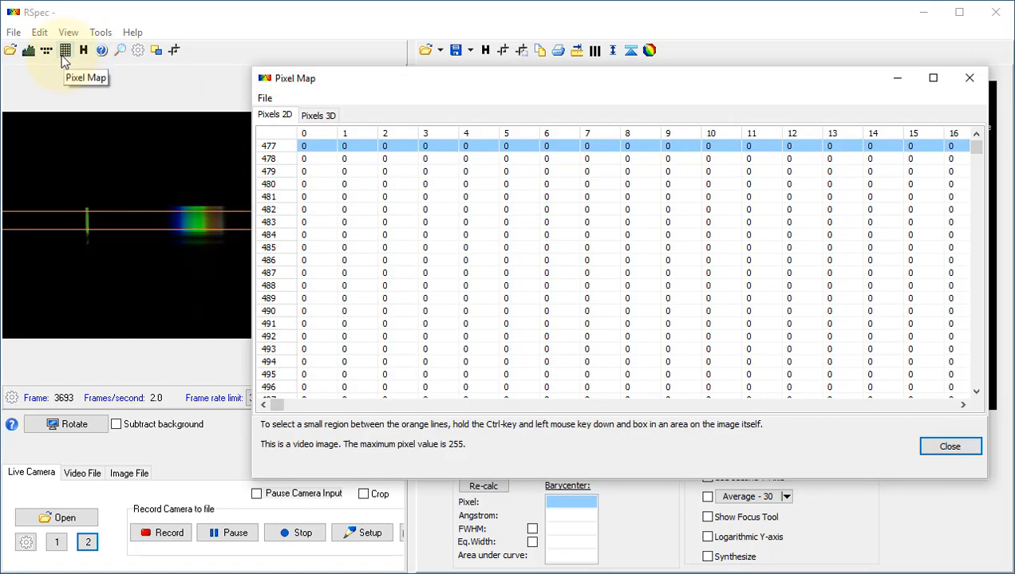
click(85, 266)
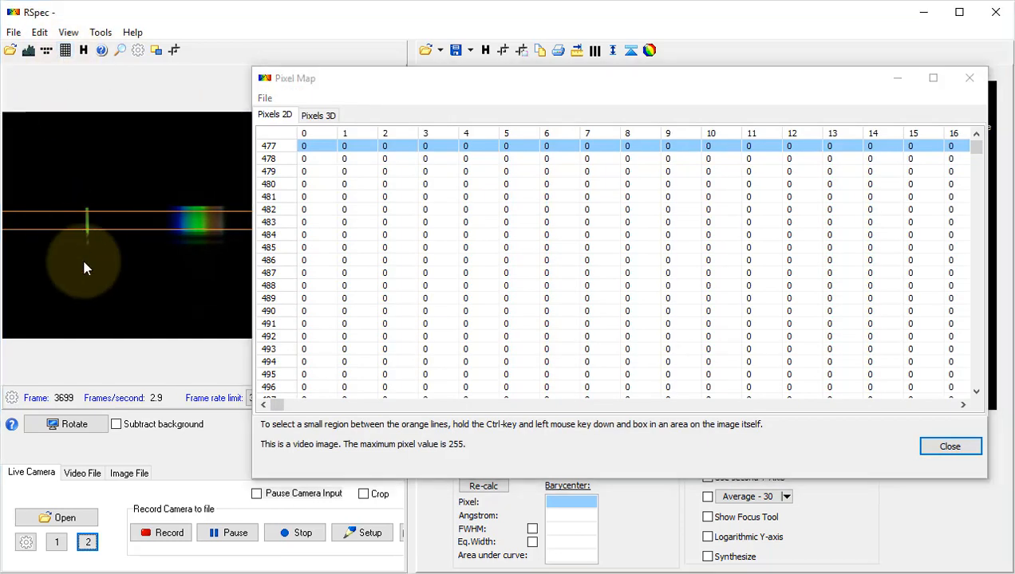
mouse_move(84, 261)
mouse_down()
mouse_move(92, 250)
mouse_move(92, 260)
mouse_up()
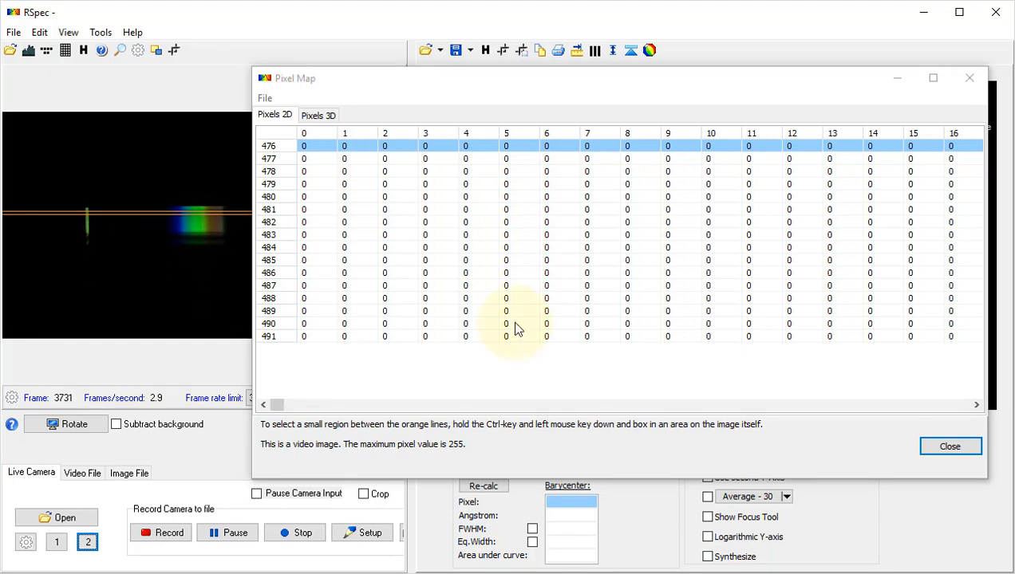
drag(933, 403, 754, 397)
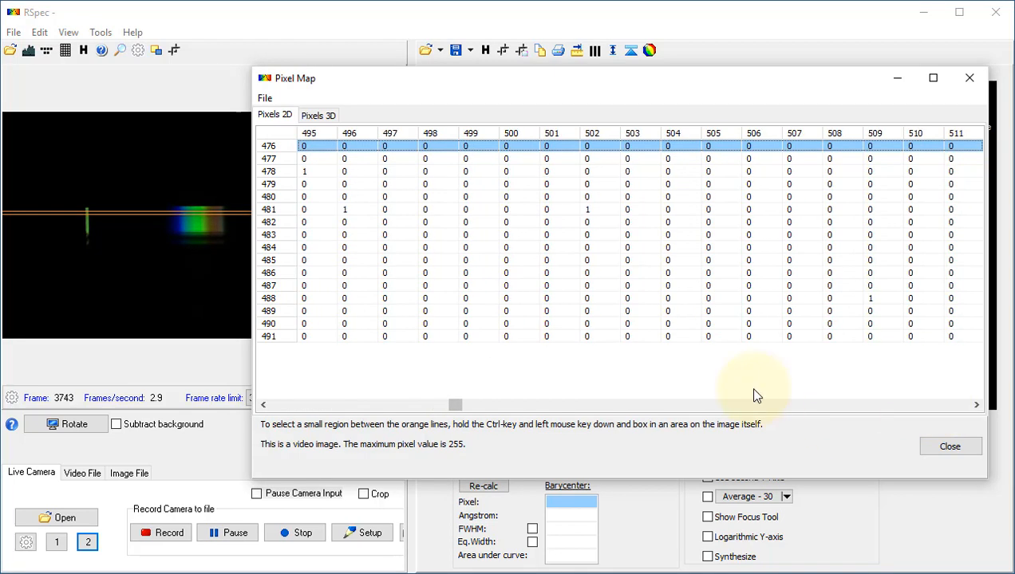
Examine the bright pixel columns around 393 to 406 and plot a small boxed region around the narrow zero-order line in 3D
drag(349, 407, 353, 412)
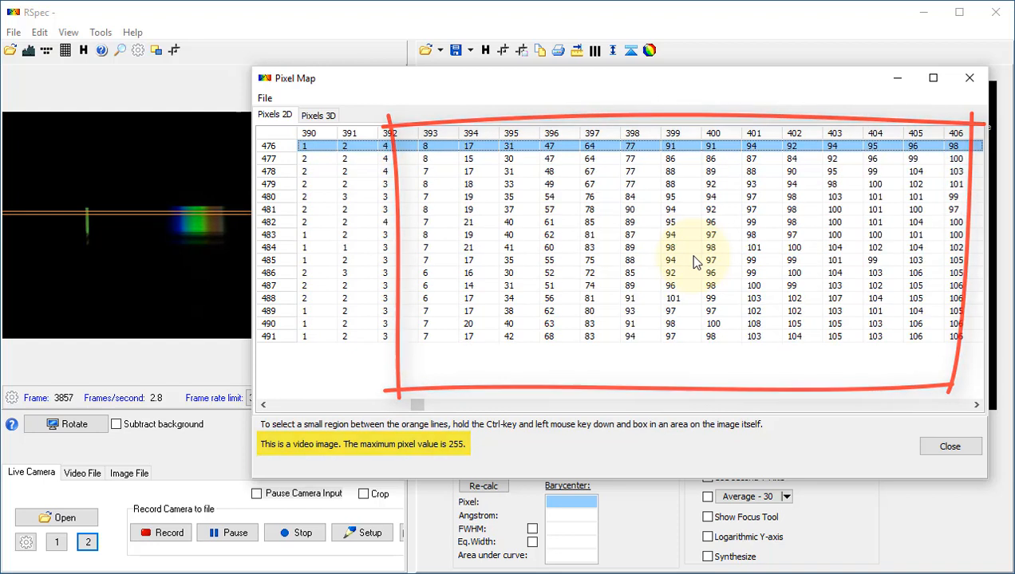
click(329, 114)
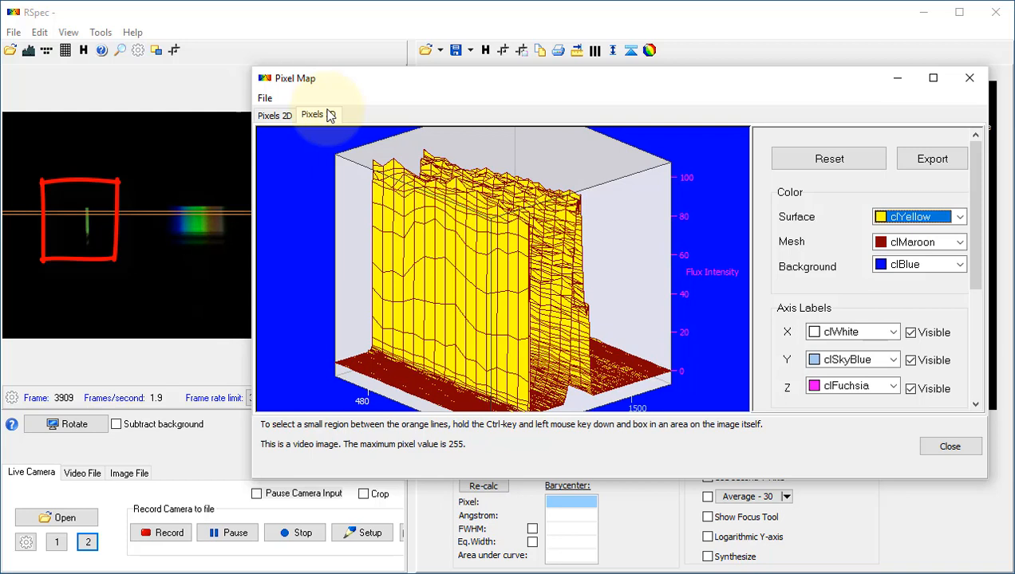
click(74, 214)
drag(74, 200, 109, 247)
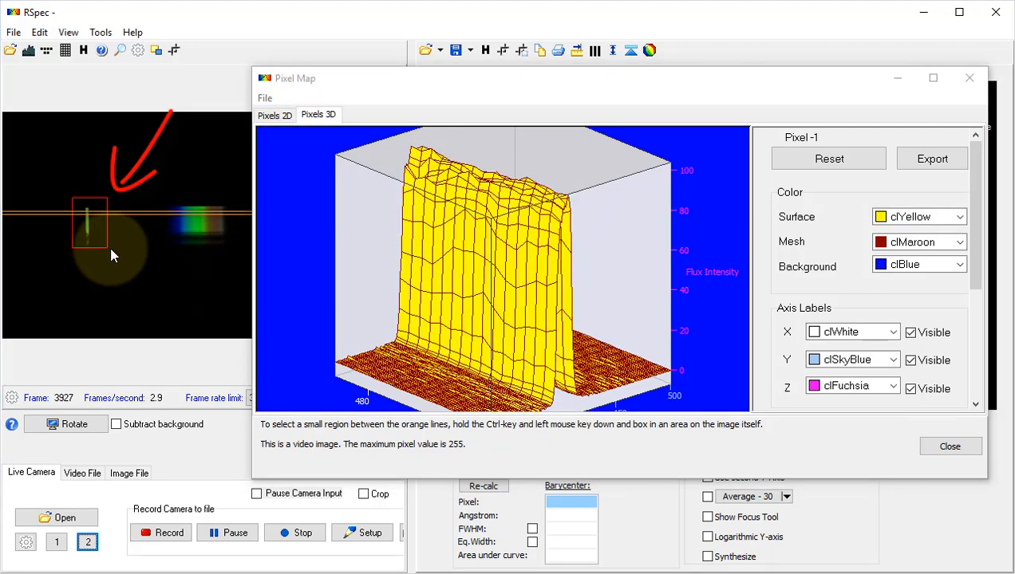
Enlarge the Pixel Map window to view the whole 3D plot with its axes, and close it
click(422, 478)
drag(423, 482, 414, 565)
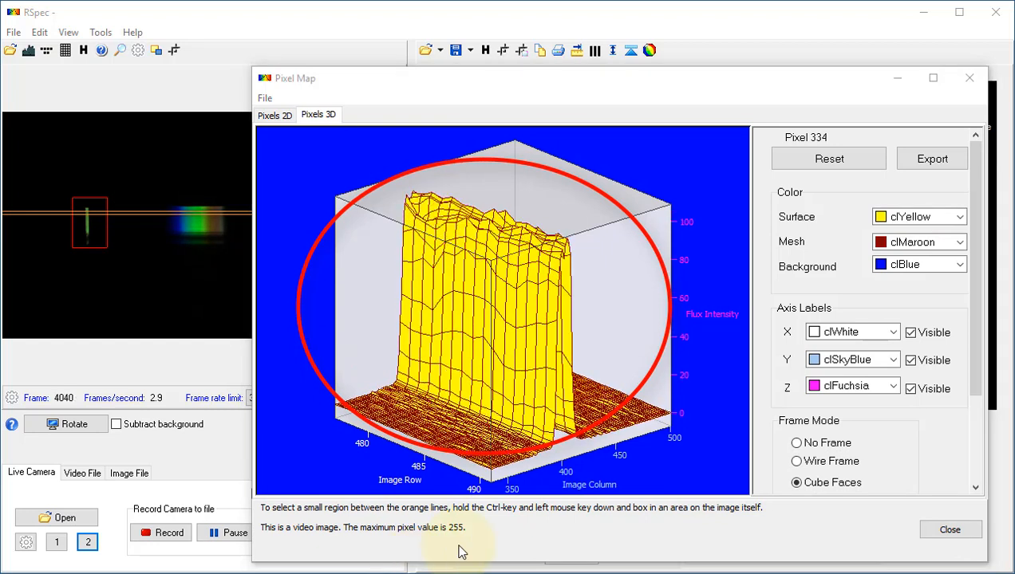
click(969, 78)
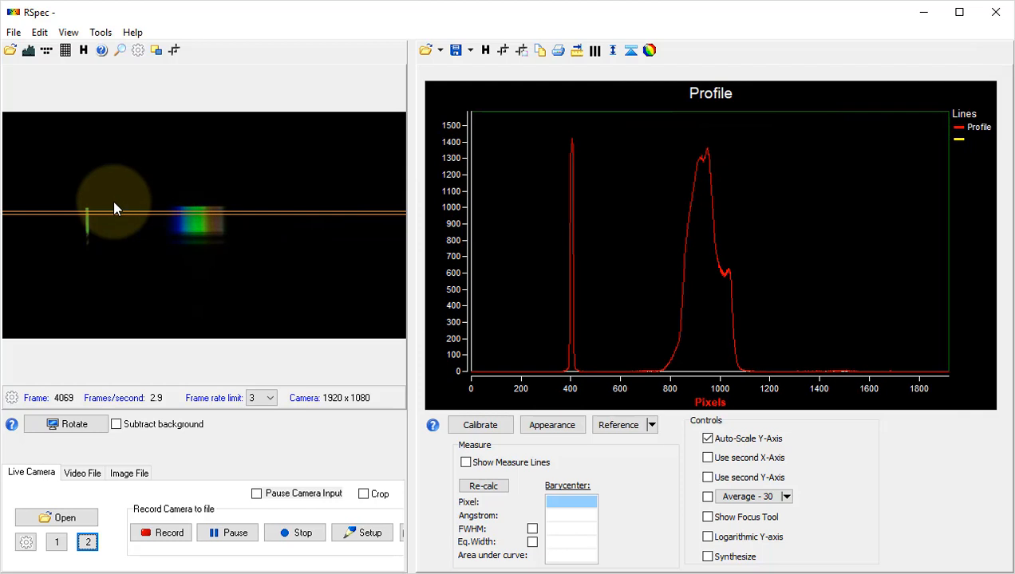
Select a region around the zero-order line and its spectrum and crop the live camera video to it
mouse_move(79, 200)
mouse_down()
mouse_move(85, 244)
mouse_move(267, 246)
mouse_up()
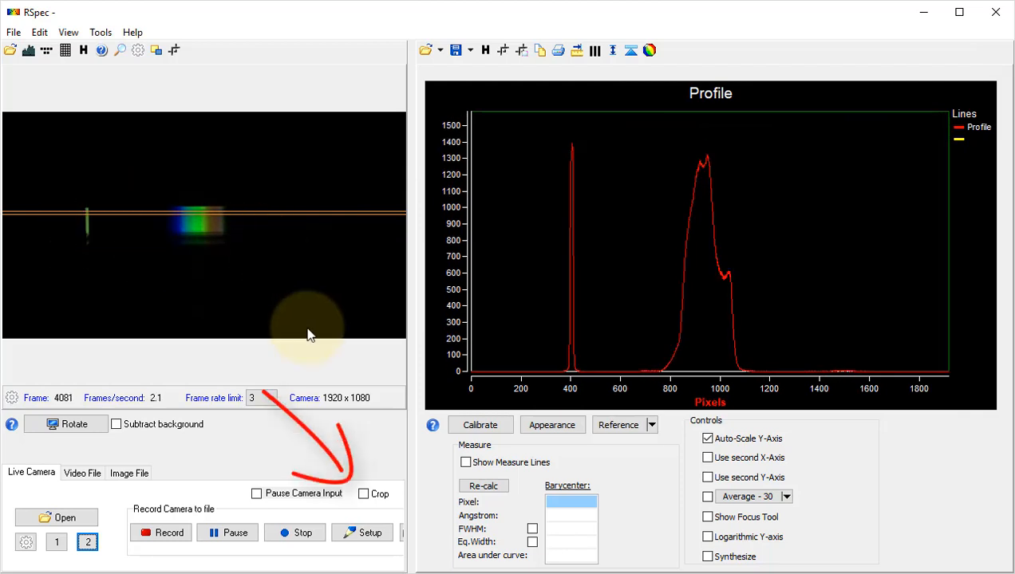
click(365, 495)
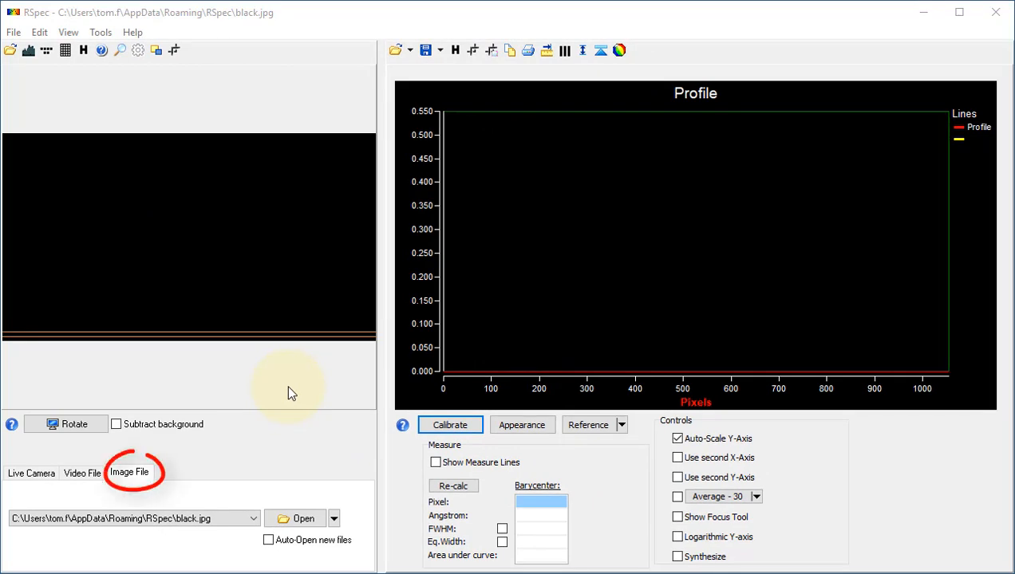
Open the recent image HD192103_1.fit and auto-stretch its screen histogram over the entire image
click(334, 519)
click(391, 360)
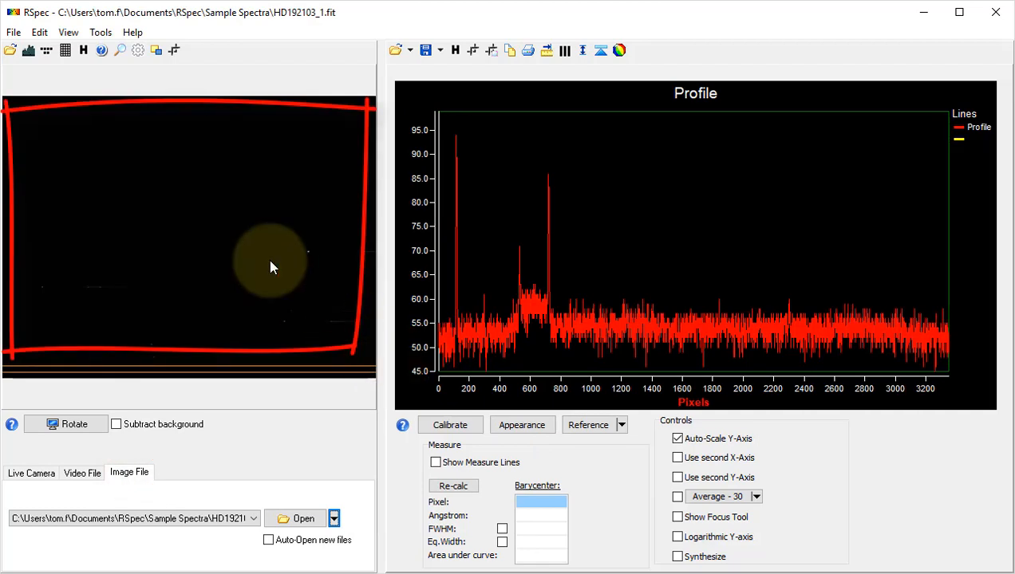
click(28, 51)
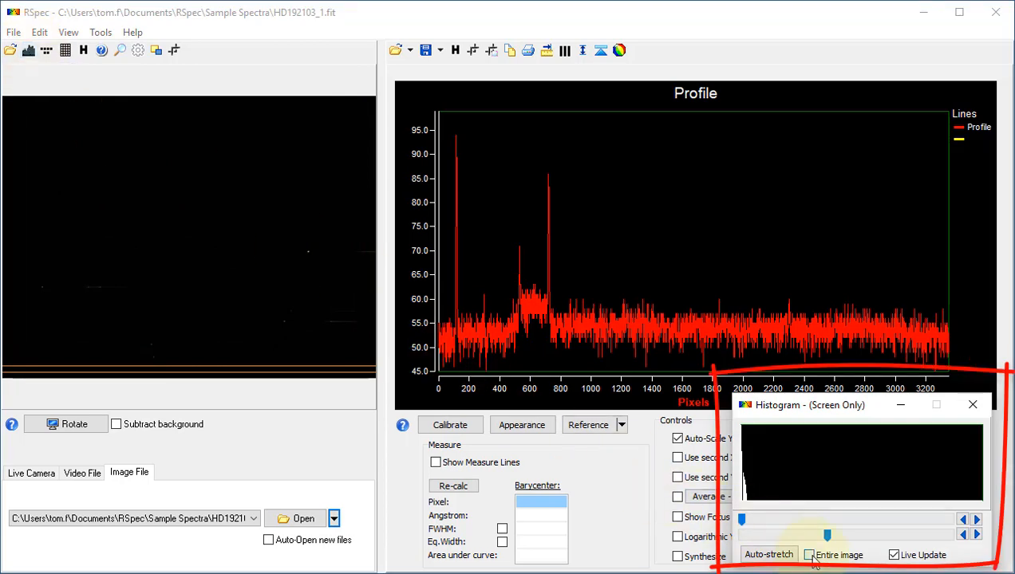
click(786, 558)
click(786, 558)
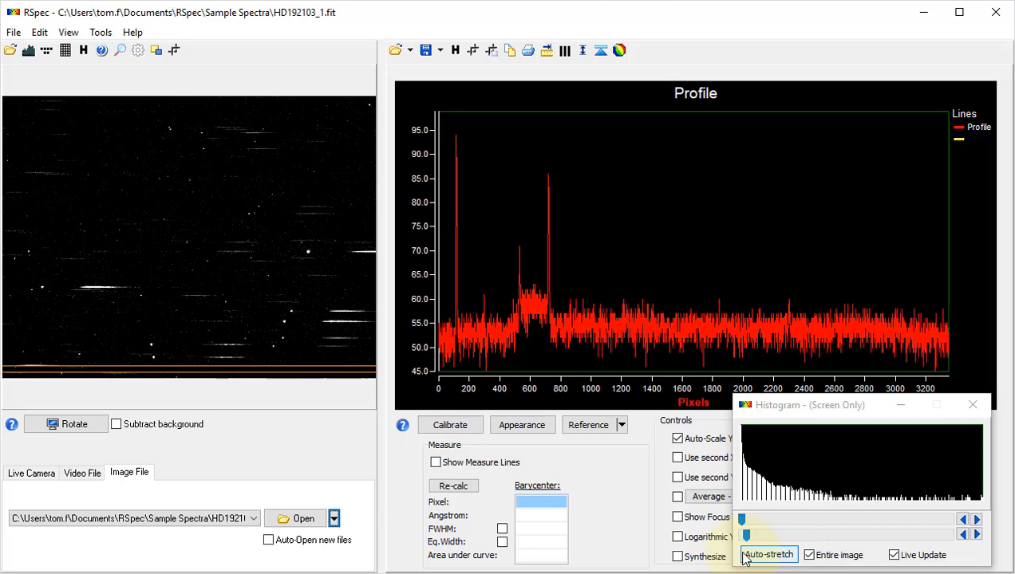
Place the orange lines around the bright spectra in the image's lower part and auto-stretch only the band between them
drag(242, 353, 256, 272)
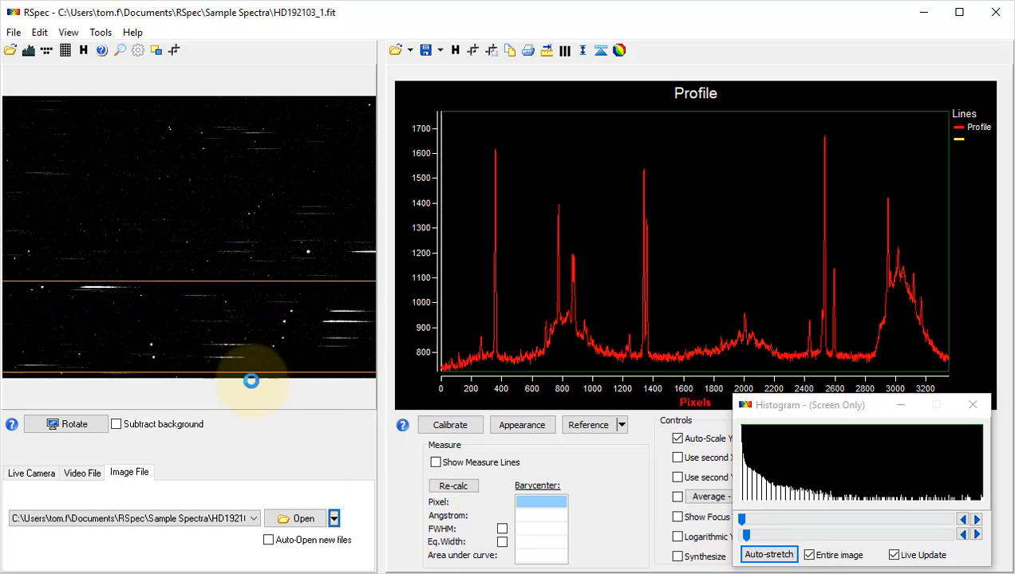
drag(256, 373, 257, 331)
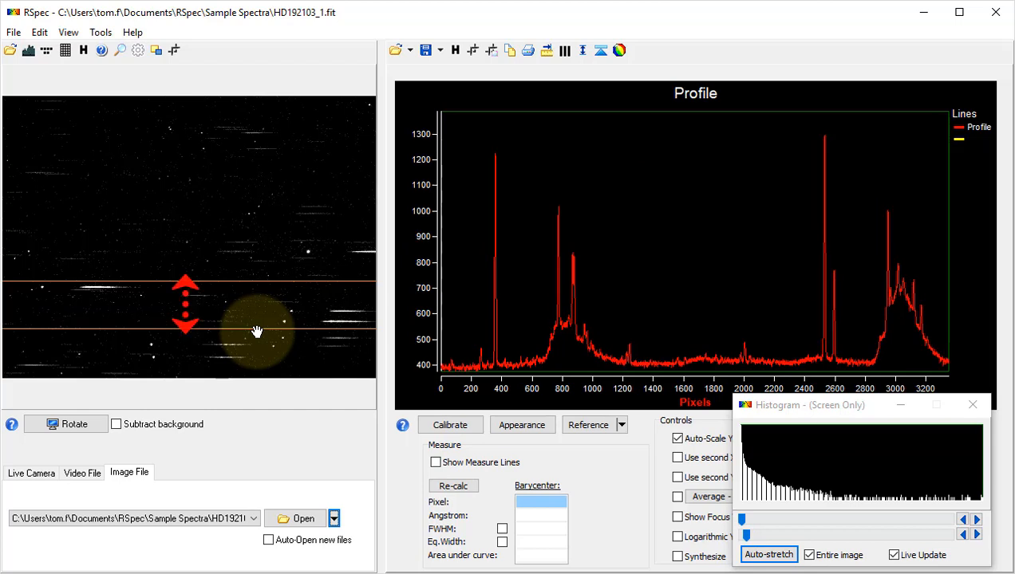
click(807, 556)
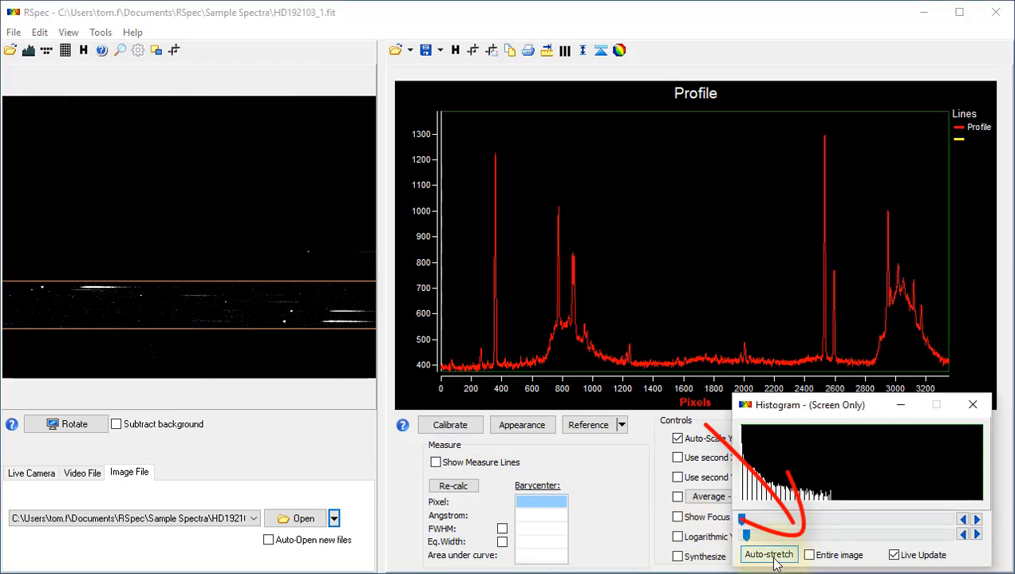
click(772, 558)
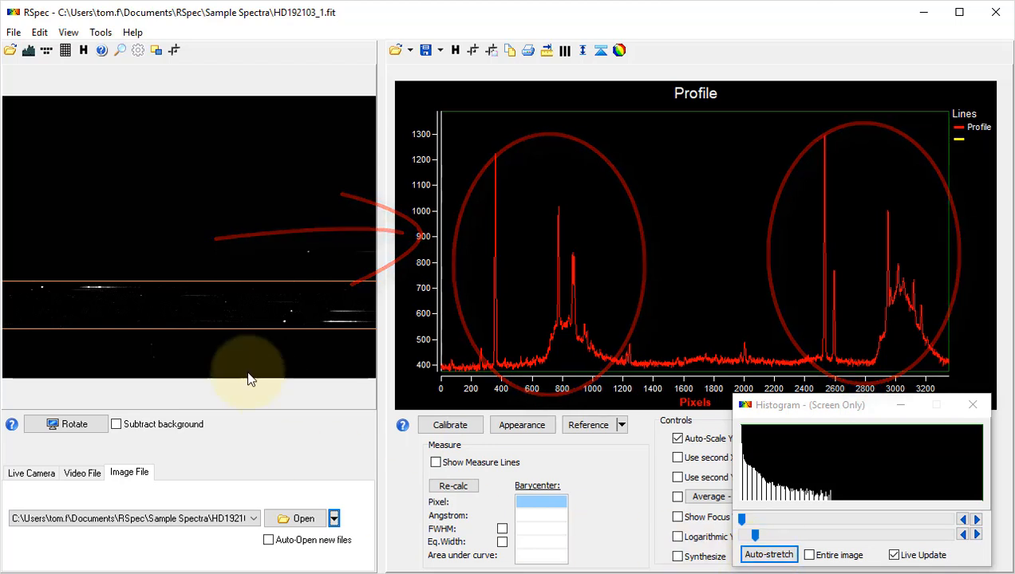
Narrow the orange lines to the upper spectrum and calibrate it by one-point alignment, with pixel 357.2 as zero and 11.19 Angstroms/Pixel
drag(245, 365, 244, 342)
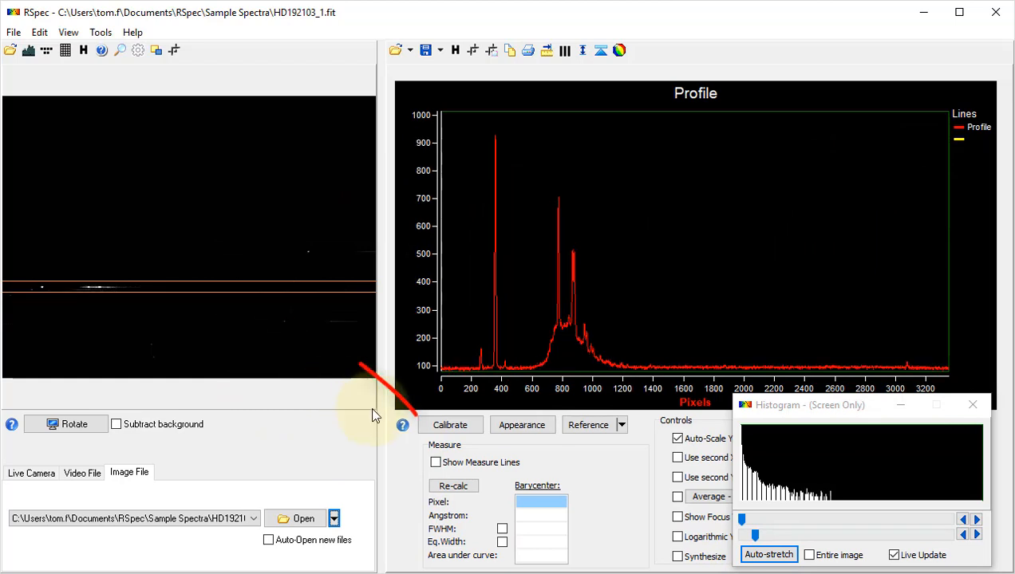
click(451, 425)
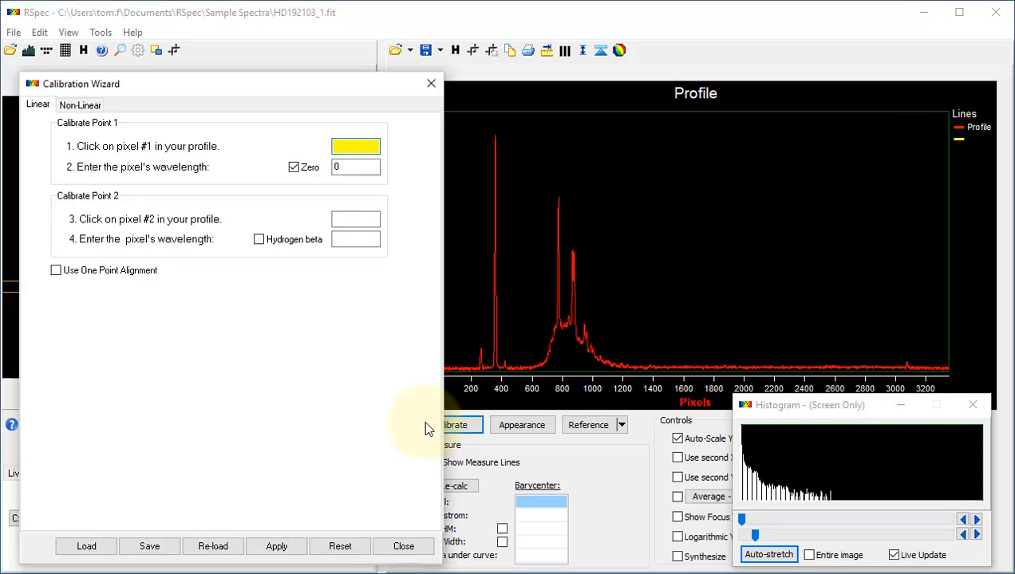
scroll(500, 141, up, 3)
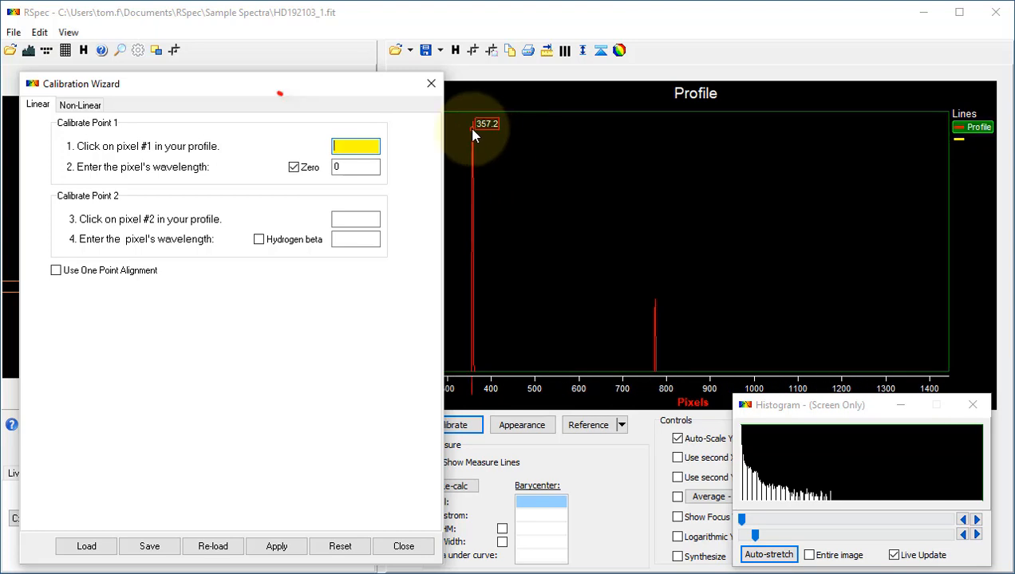
click(474, 131)
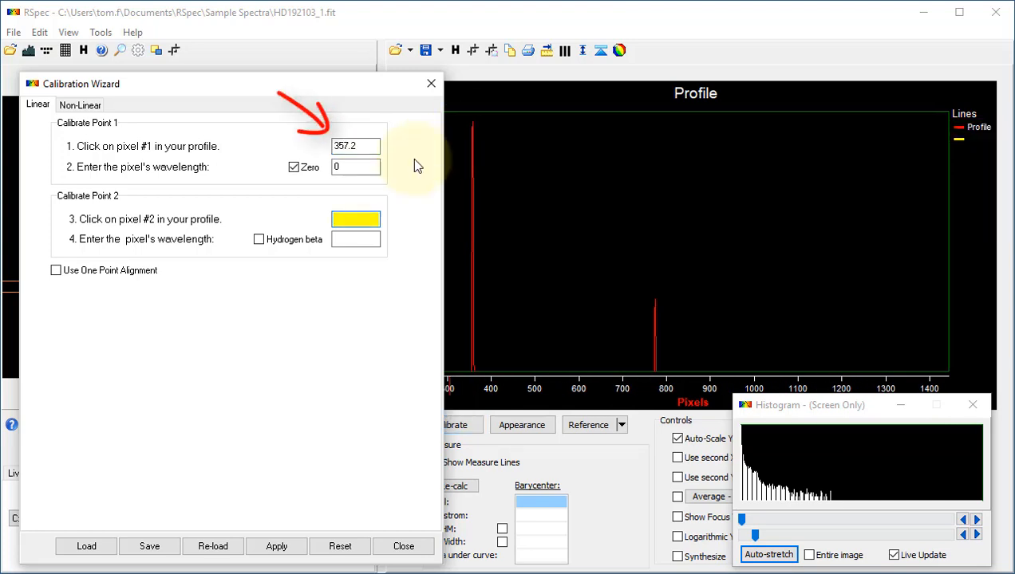
click(56, 271)
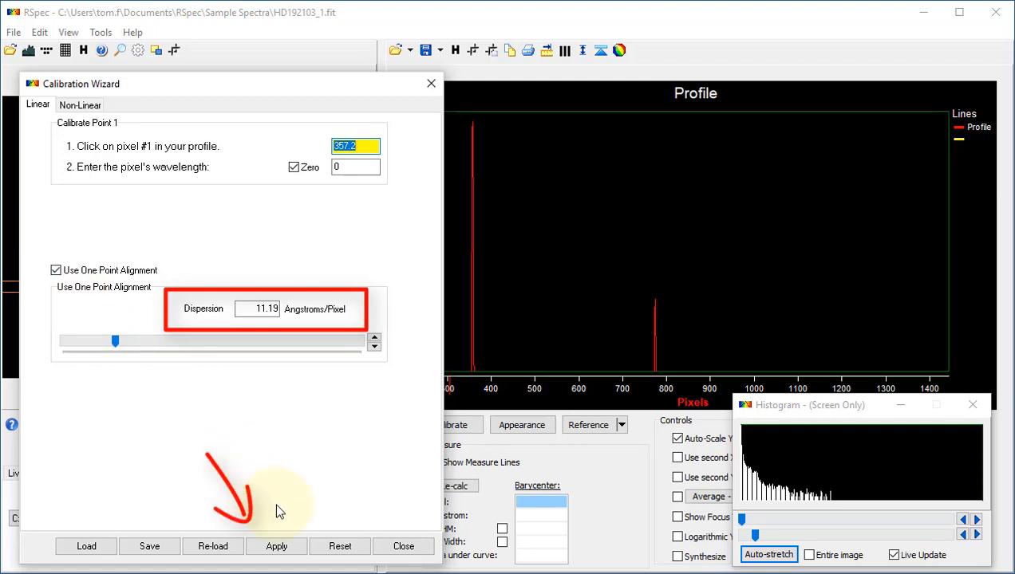
click(290, 548)
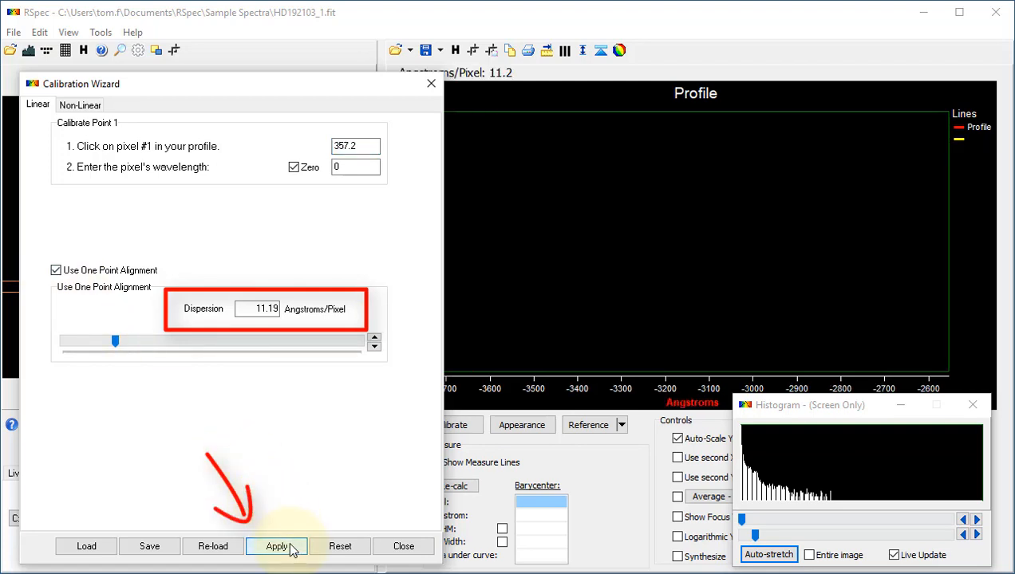
click(385, 550)
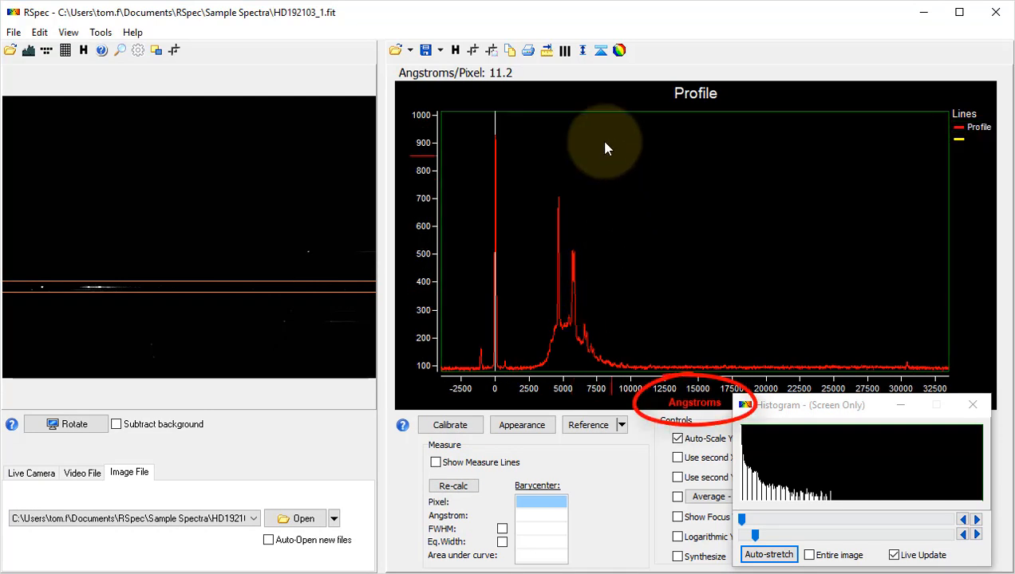
Overlay the Wolf-Rayet (WC) element lines, compare them with the profile's peaks between about 2500 and 10000 Angstroms, and close the Elements list
click(564, 52)
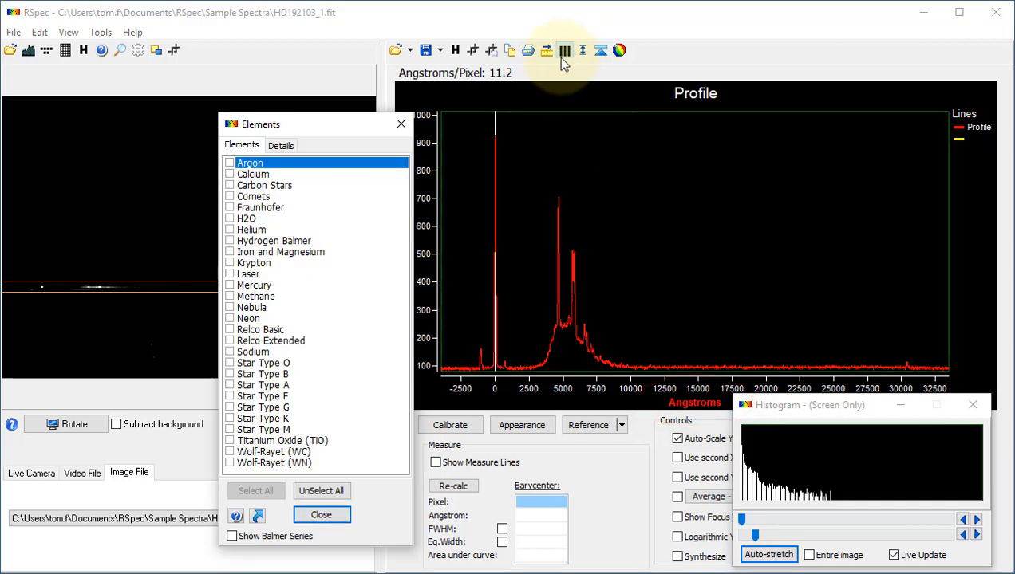
click(232, 453)
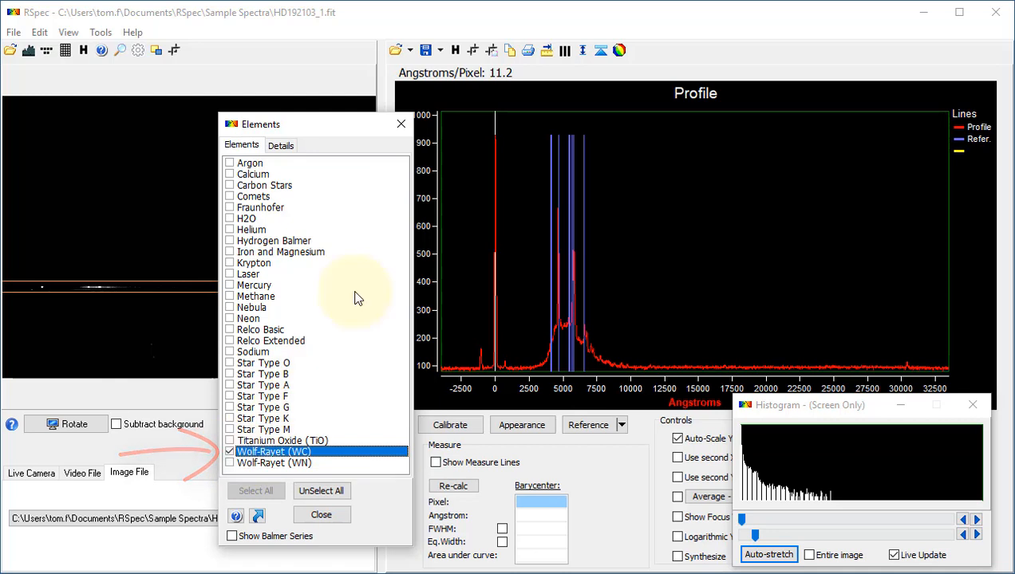
drag(526, 141, 630, 382)
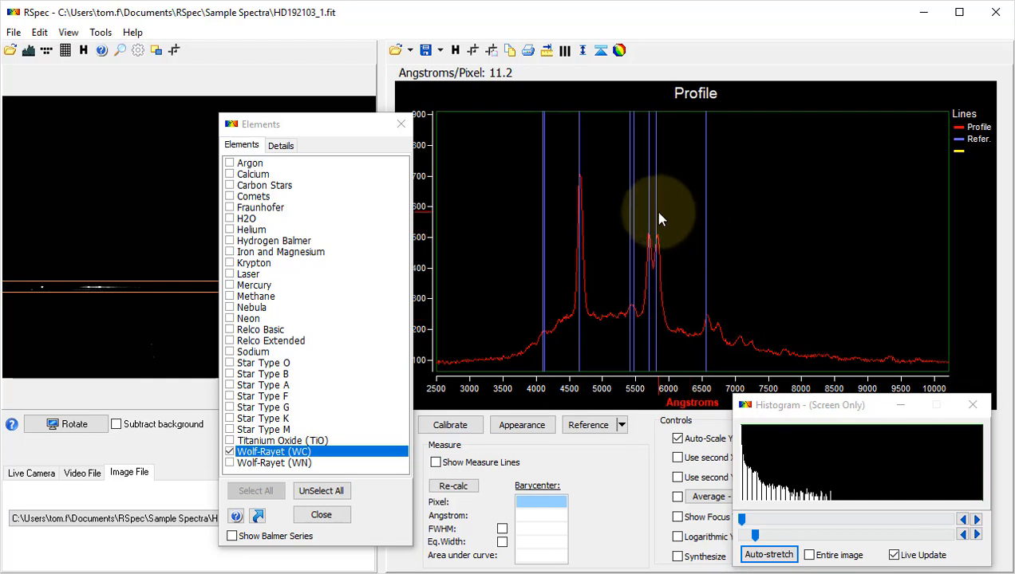
mouse_move(656, 213)
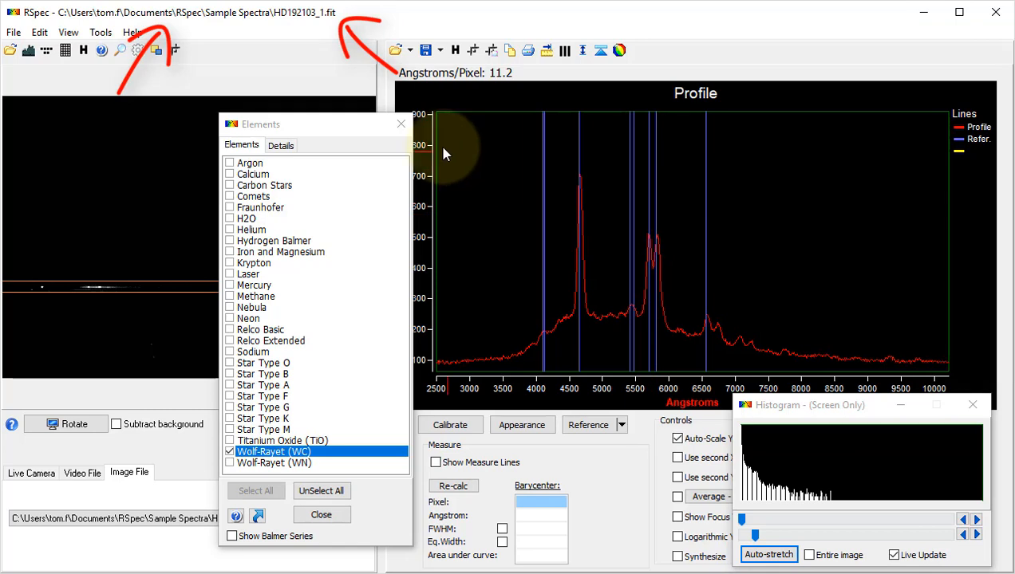
click(400, 124)
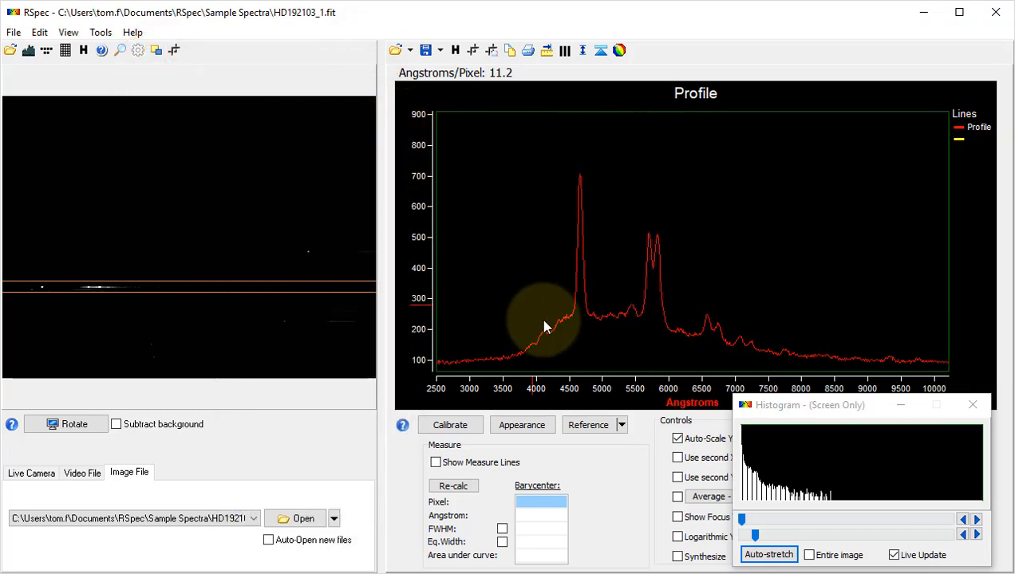
Load the recent reference series Second WR.dat over the profile and compare both between about 3000 and 7600 Angstroms
click(621, 425)
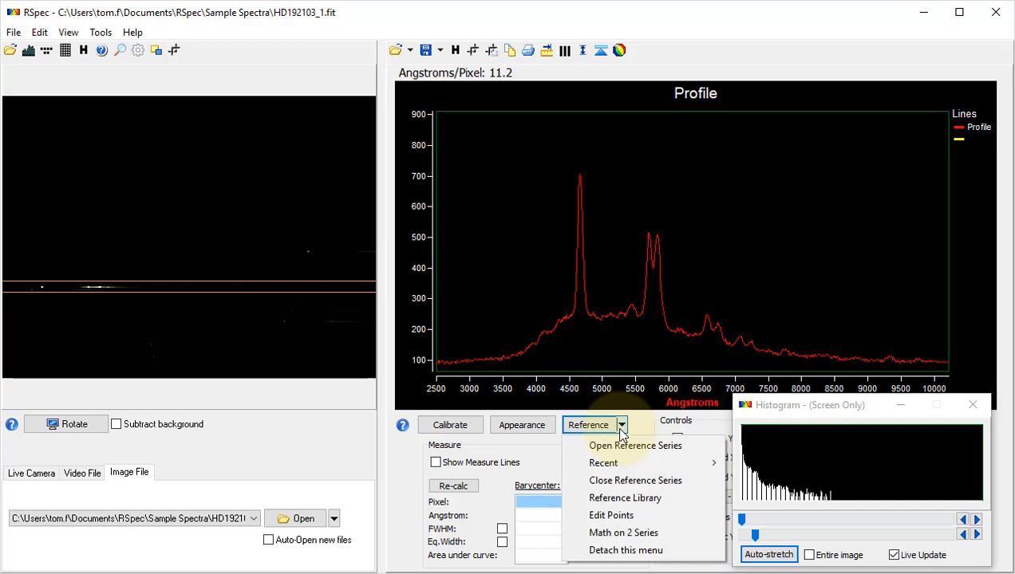
mouse_move(623, 465)
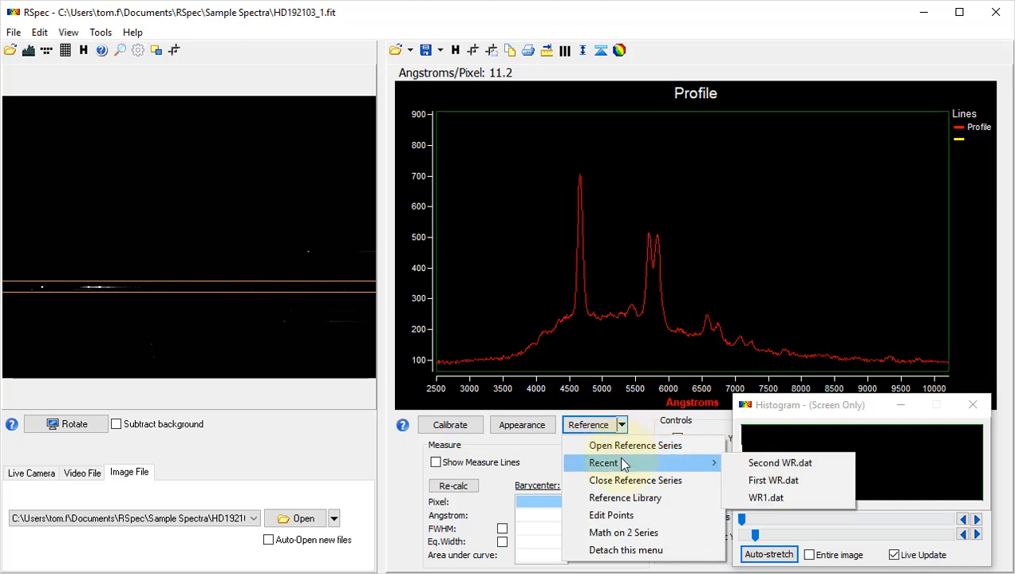
click(764, 464)
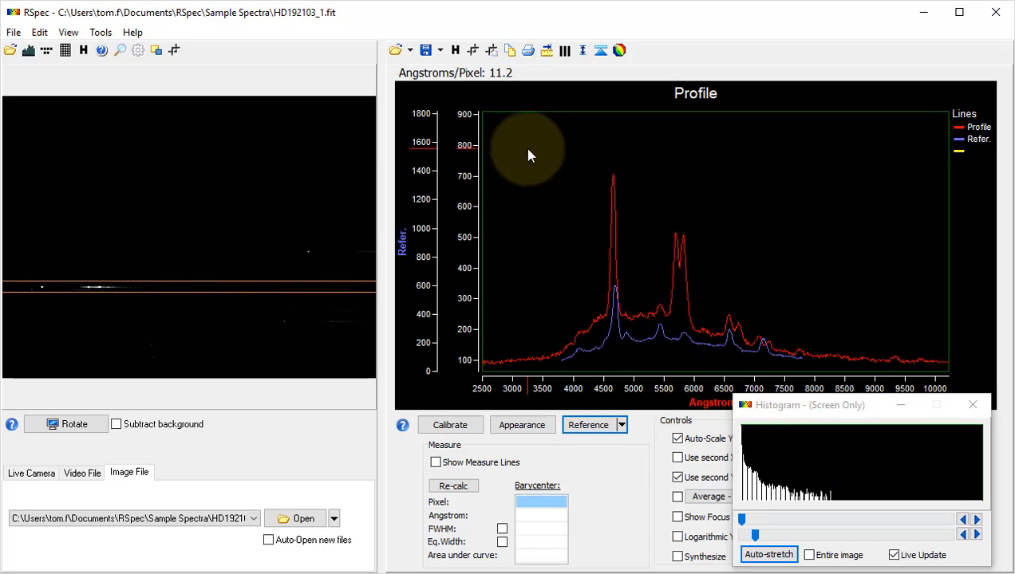
drag(527, 150, 825, 361)
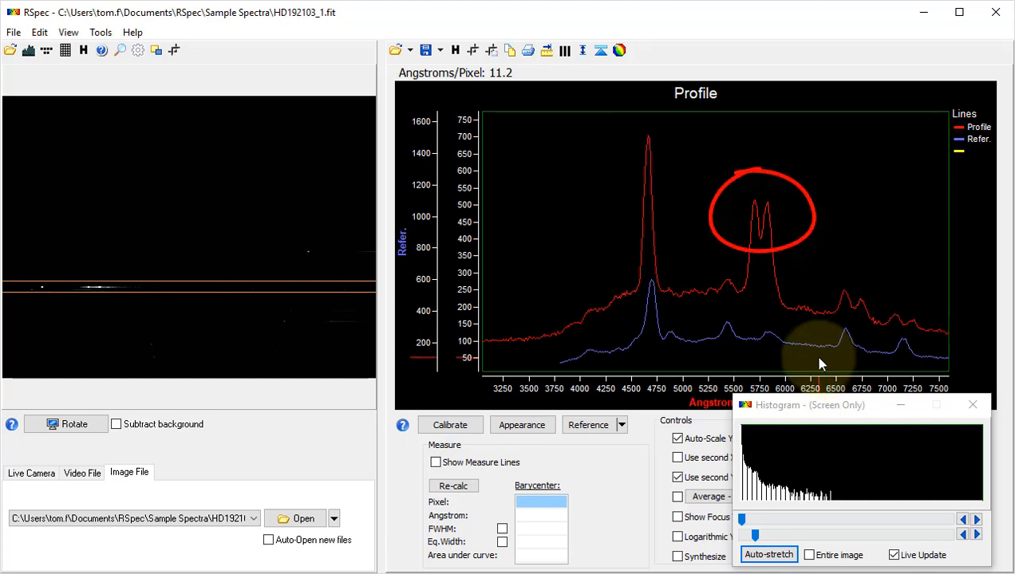
Scale the reference series to x 1.41 against the profile
click(583, 51)
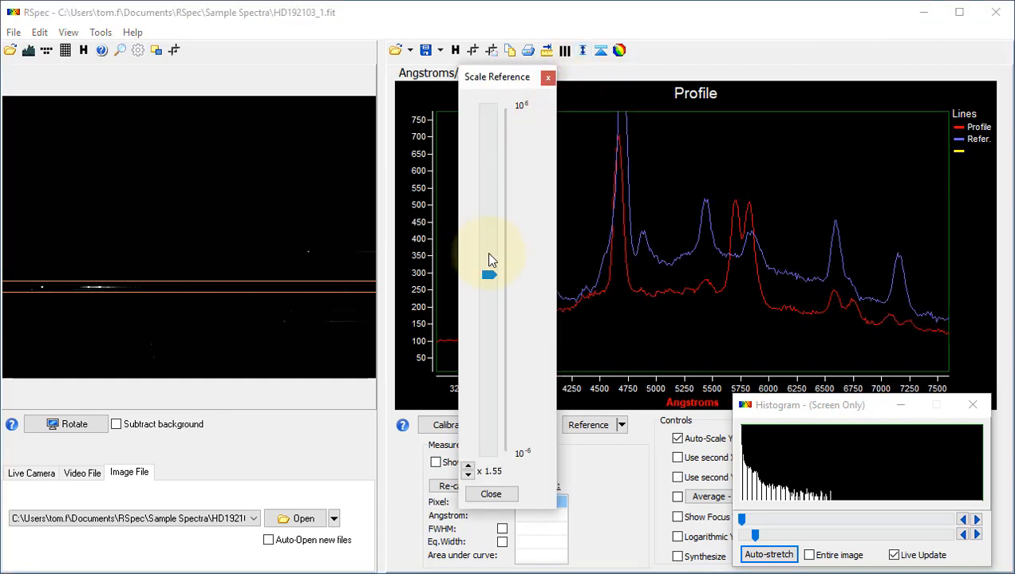
drag(488, 276, 496, 281)
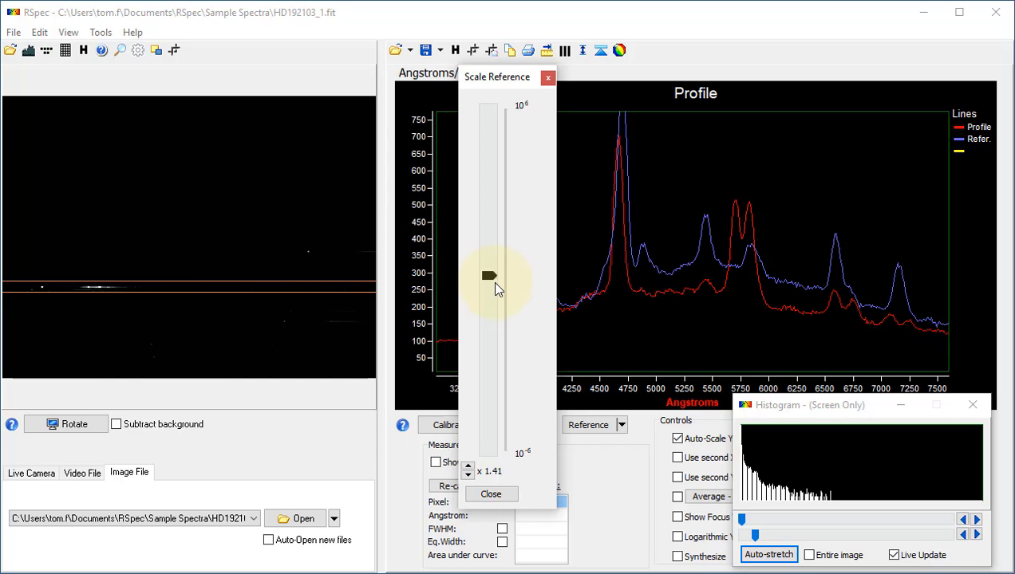
click(501, 493)
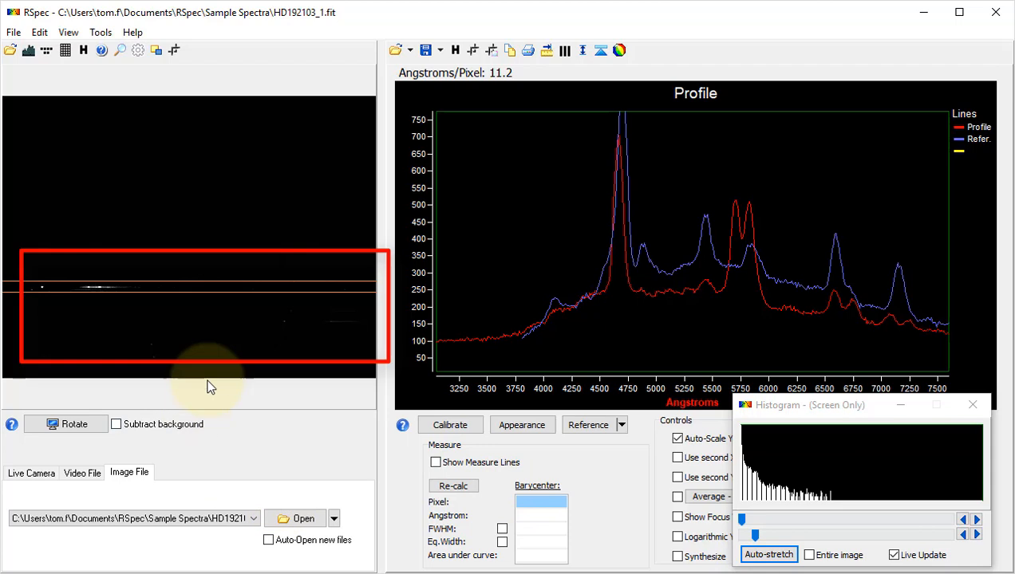
Widen the orange lines to include the second bright spectrum and display the full profile without the reference series
drag(218, 346, 231, 381)
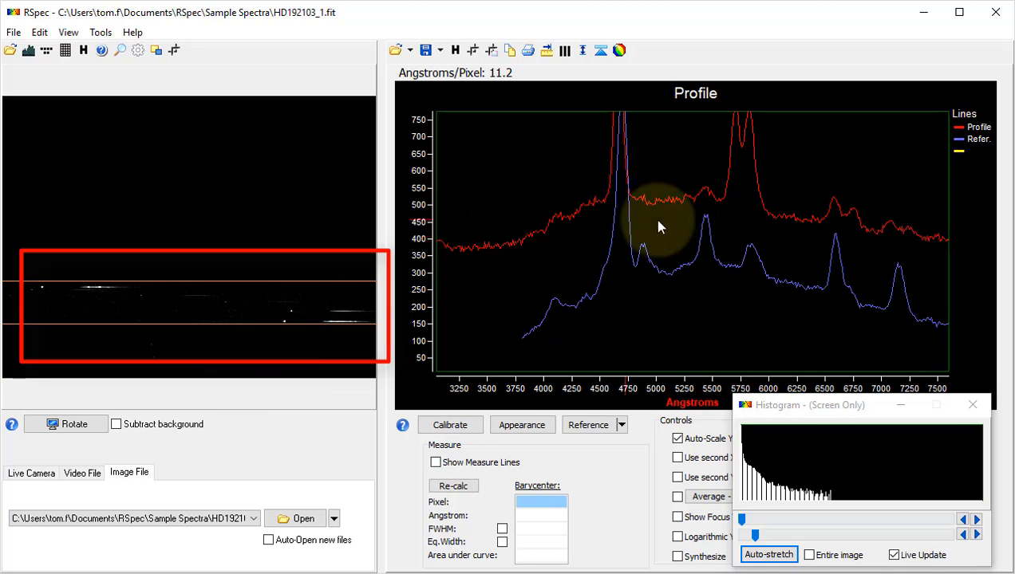
drag(678, 224, 672, 272)
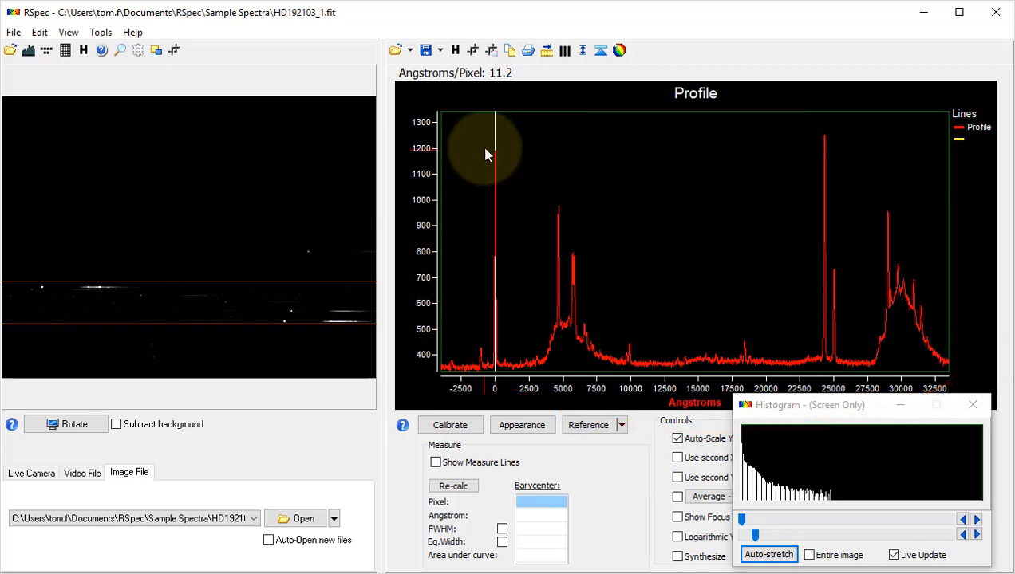
Crop the profile to the first spectrum, keeping only the points from about -700 to 9200 Angstroms
drag(486, 147, 620, 378)
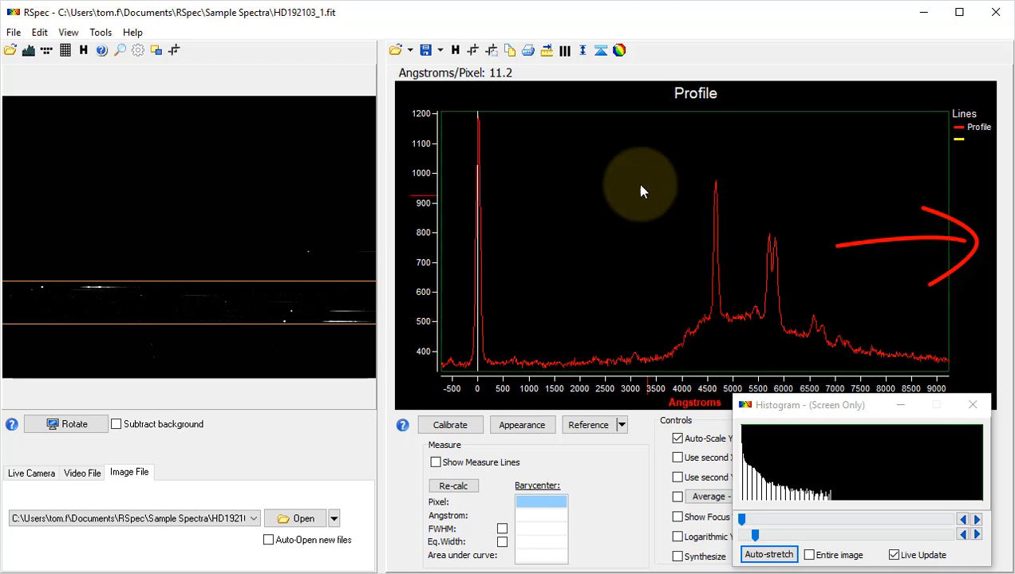
click(492, 50)
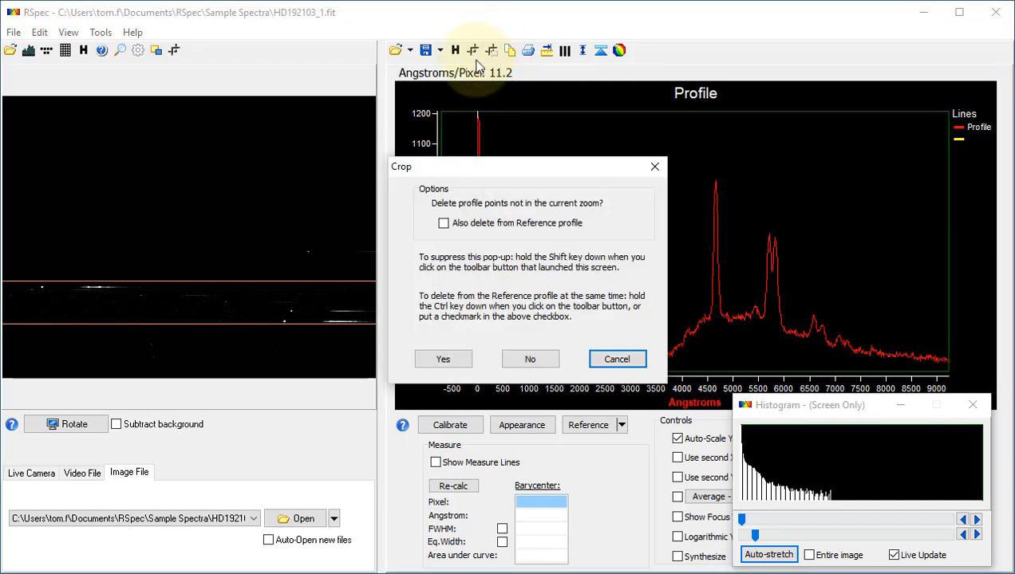
click(442, 360)
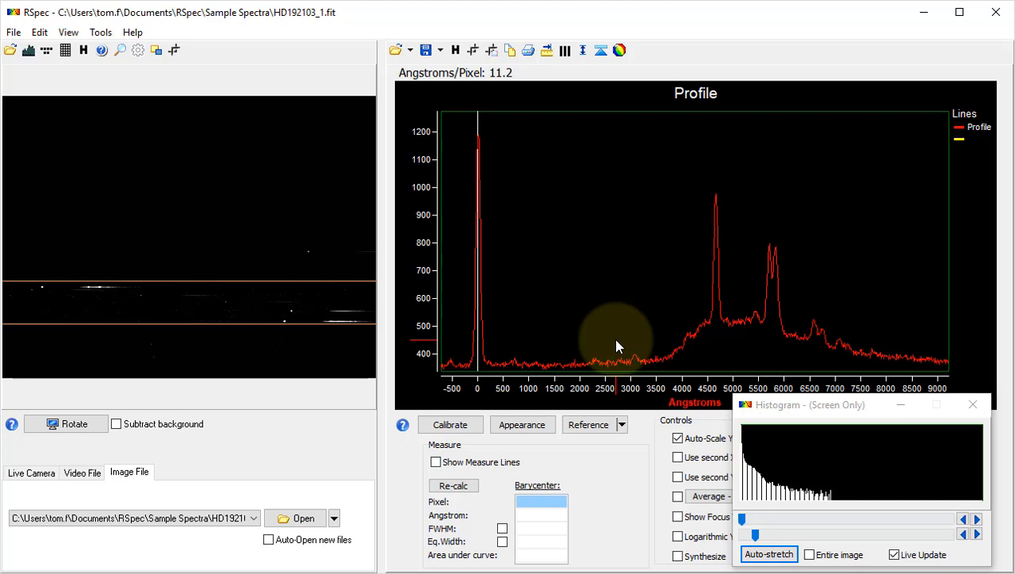
Open the recent image Vega2018.png and fit the orange lines closely around its star and spectrum
click(334, 518)
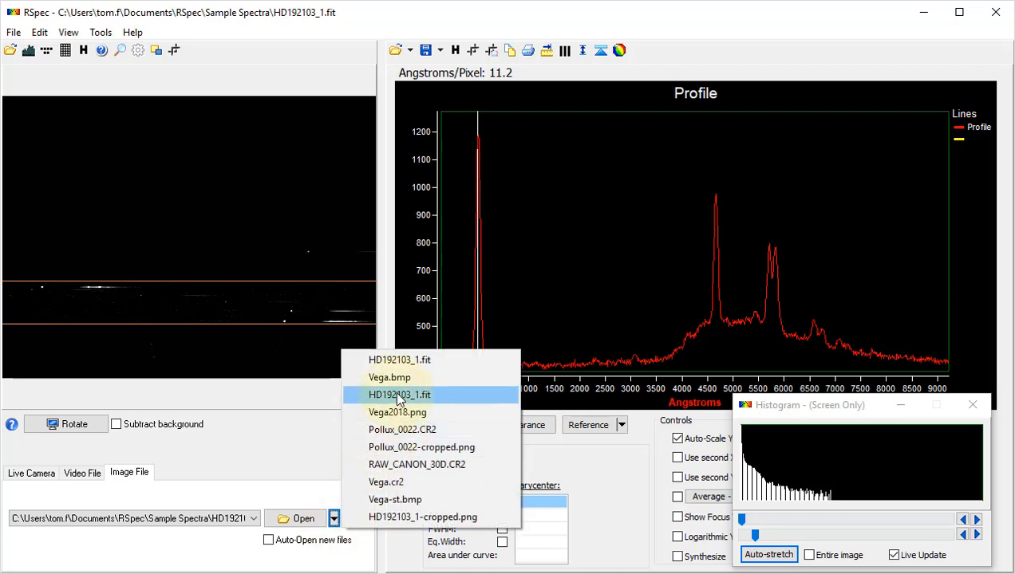
click(397, 412)
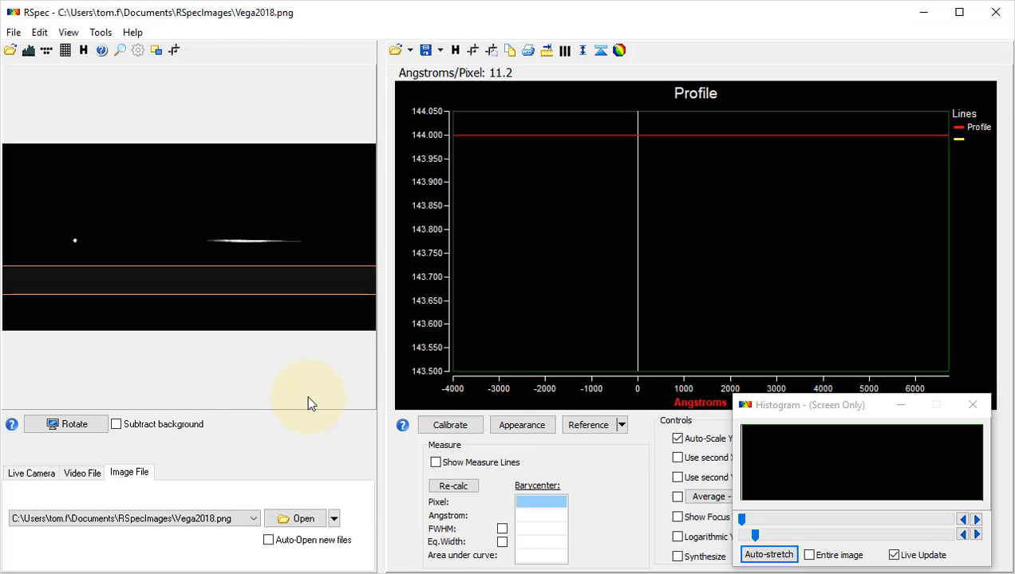
drag(322, 279, 330, 251)
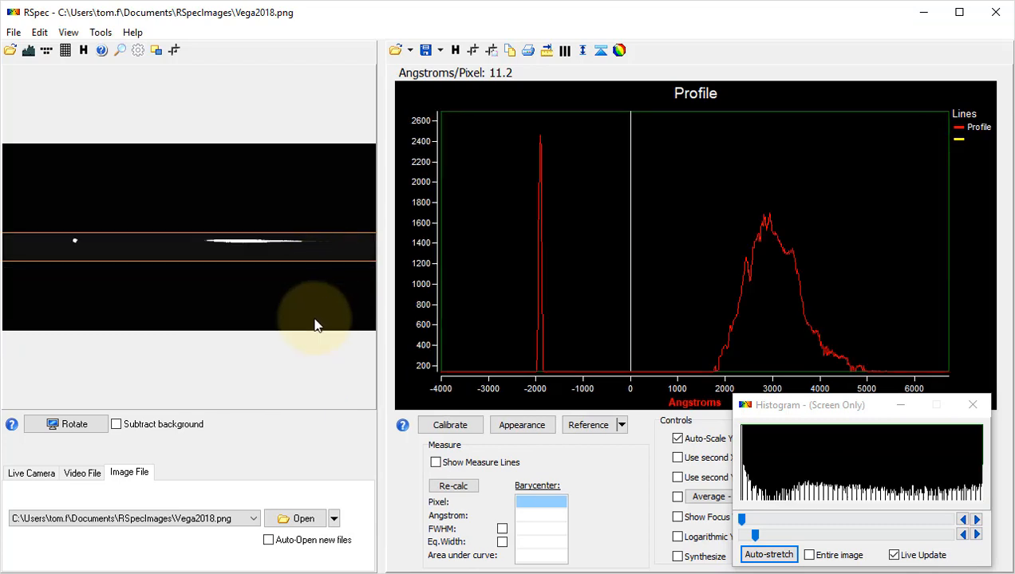
drag(315, 320, 321, 309)
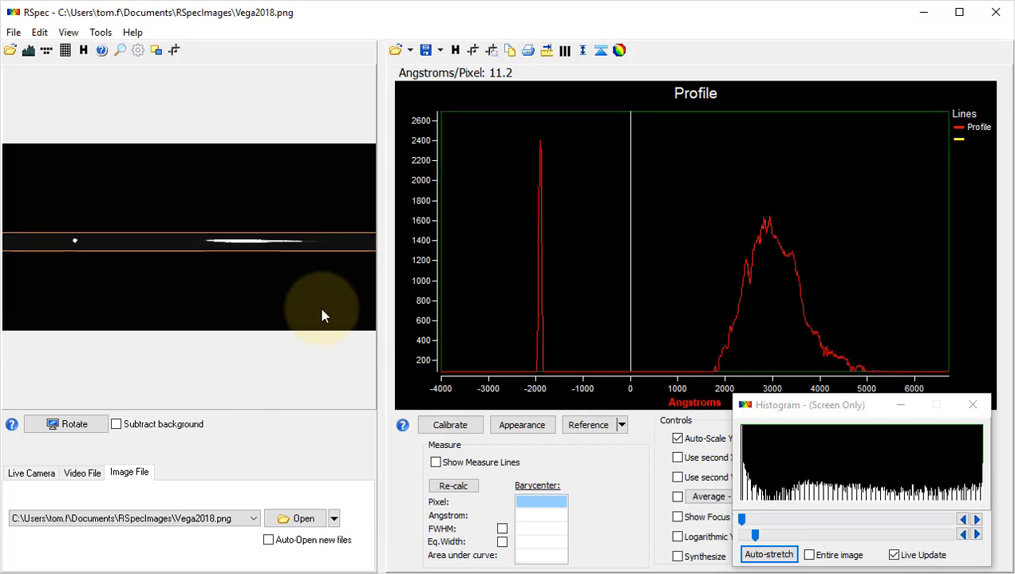
Set a two-point linear calibration with the zero-order peak at 0 and the hydrogen beta dip at 4861, and close the wizard and histogram
click(449, 425)
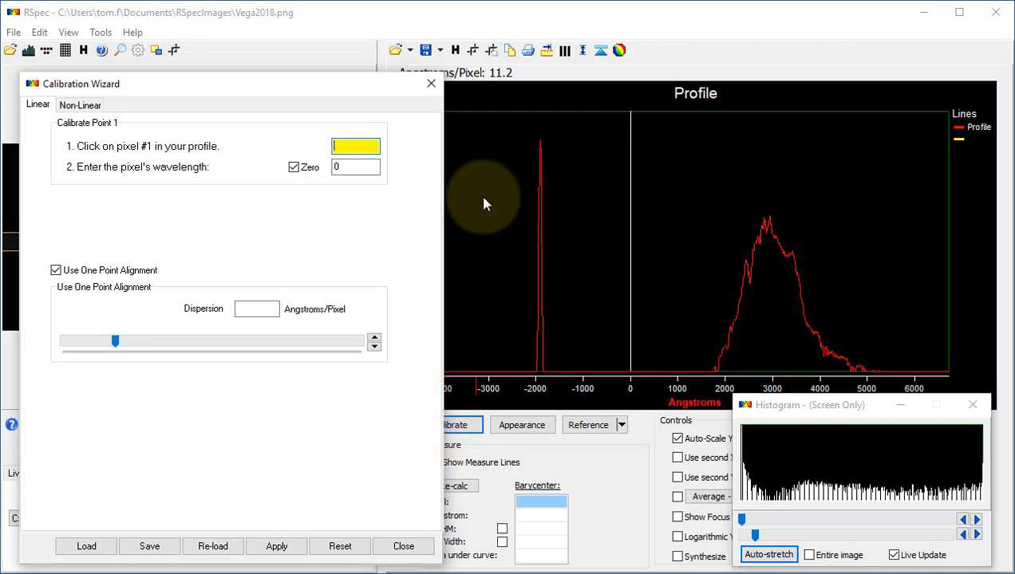
click(539, 151)
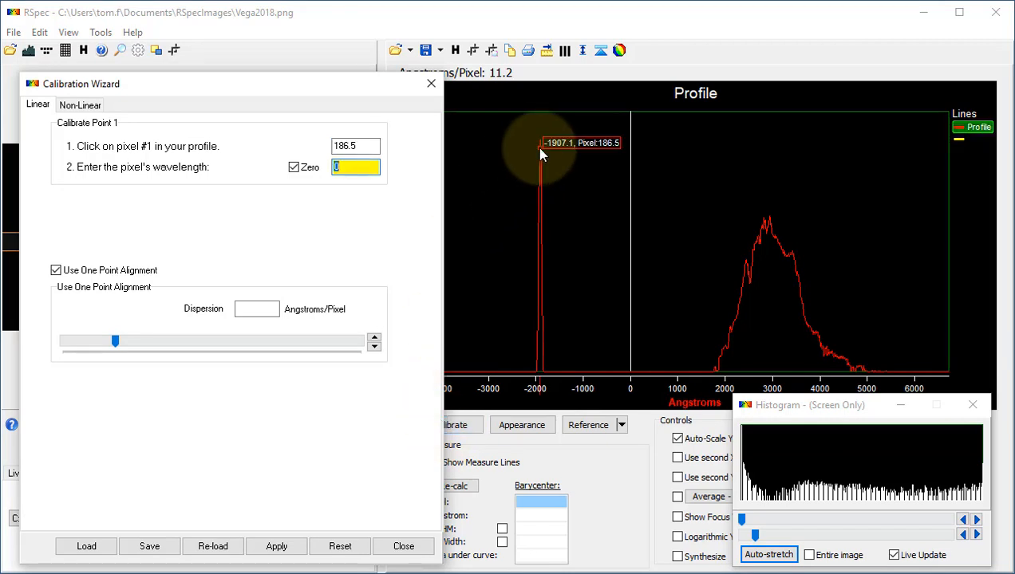
click(70, 272)
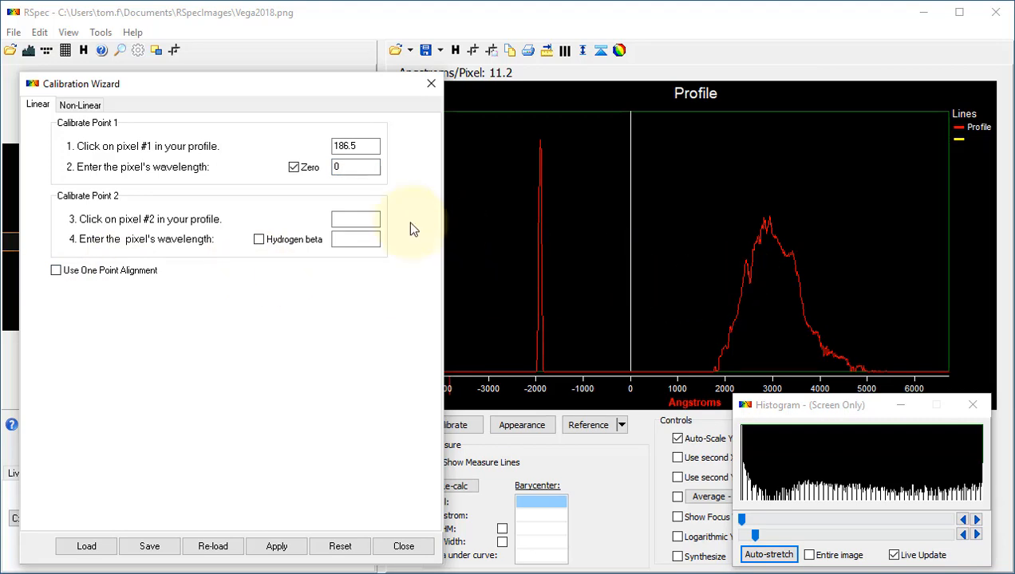
click(376, 221)
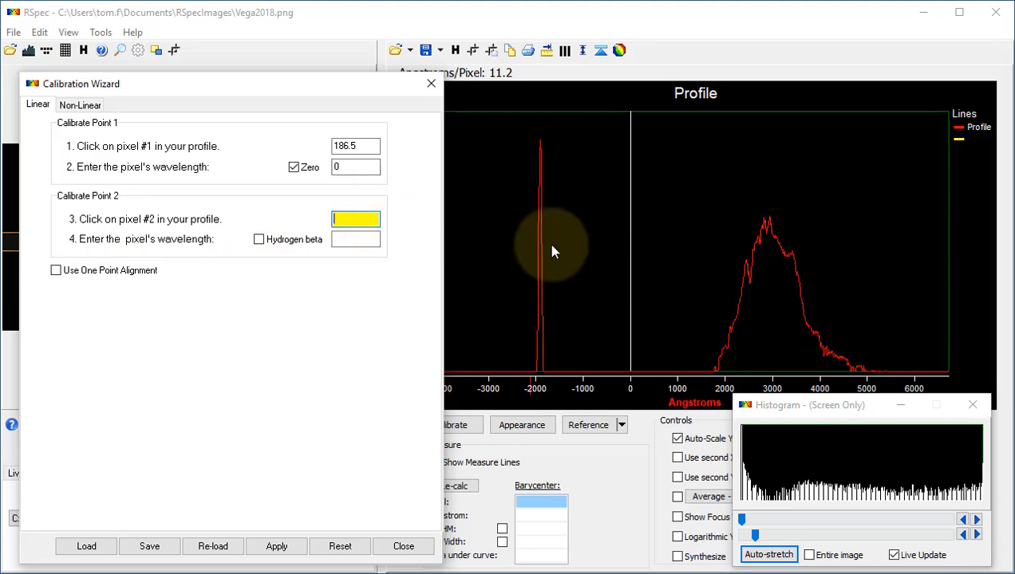
click(750, 281)
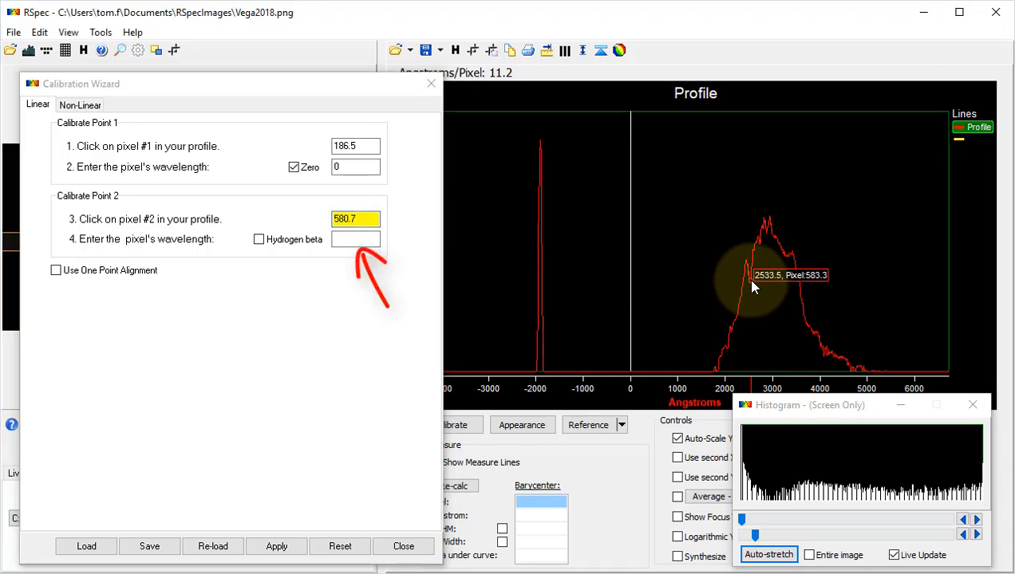
click(260, 240)
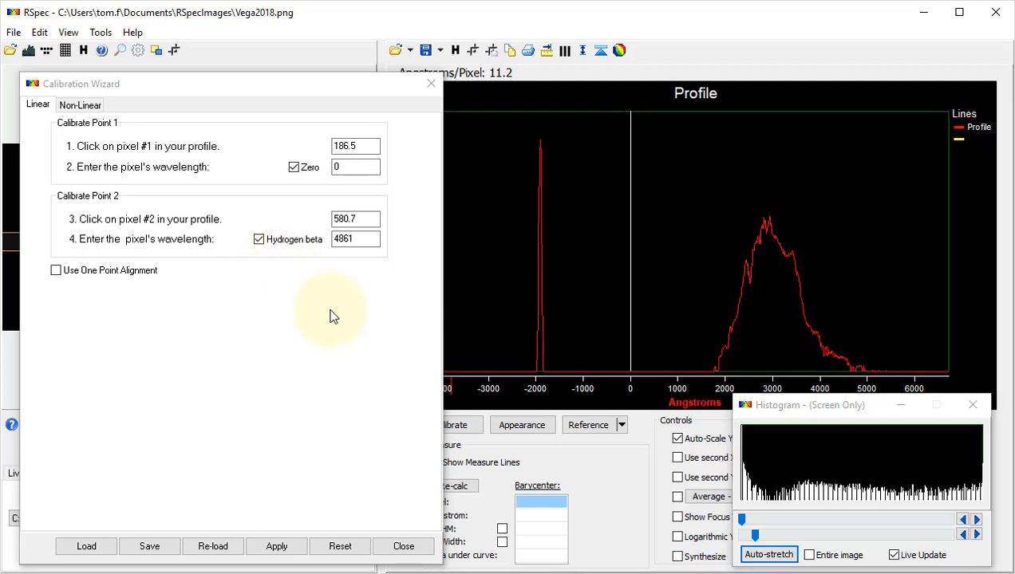
click(398, 549)
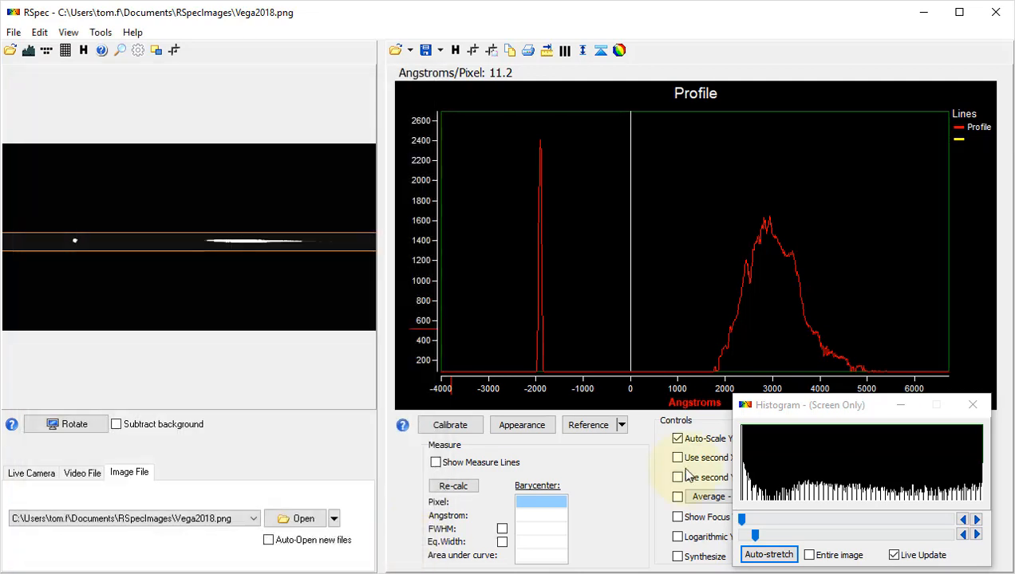
click(972, 405)
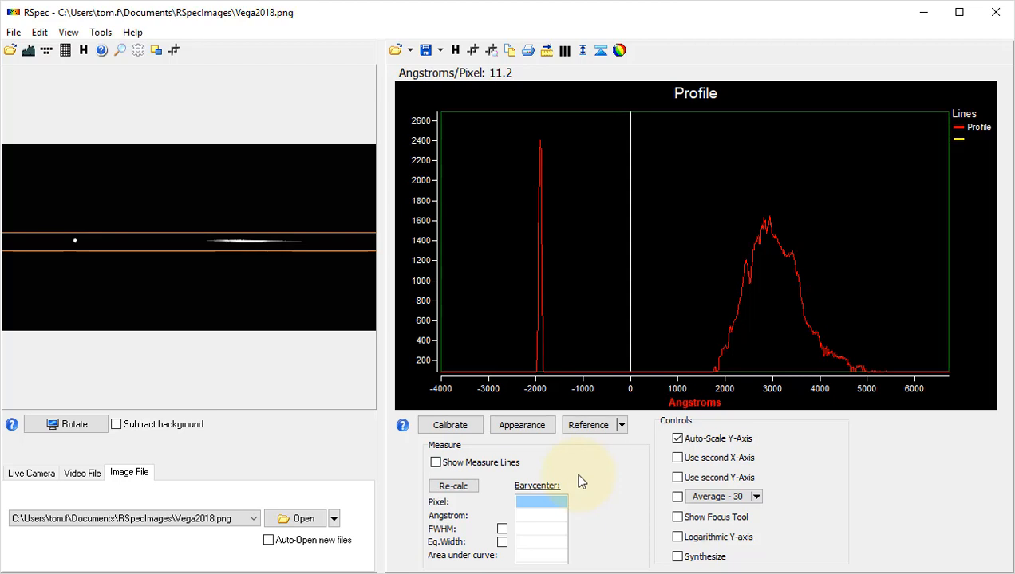
Open the recent profile left side.dat and load right side.dat as its reference series
click(410, 50)
click(440, 122)
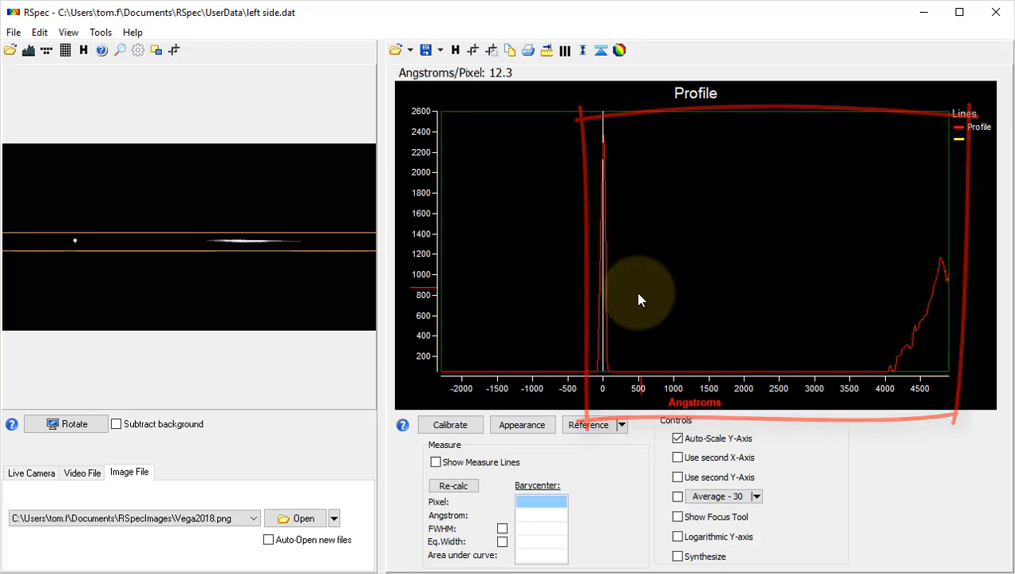
click(621, 426)
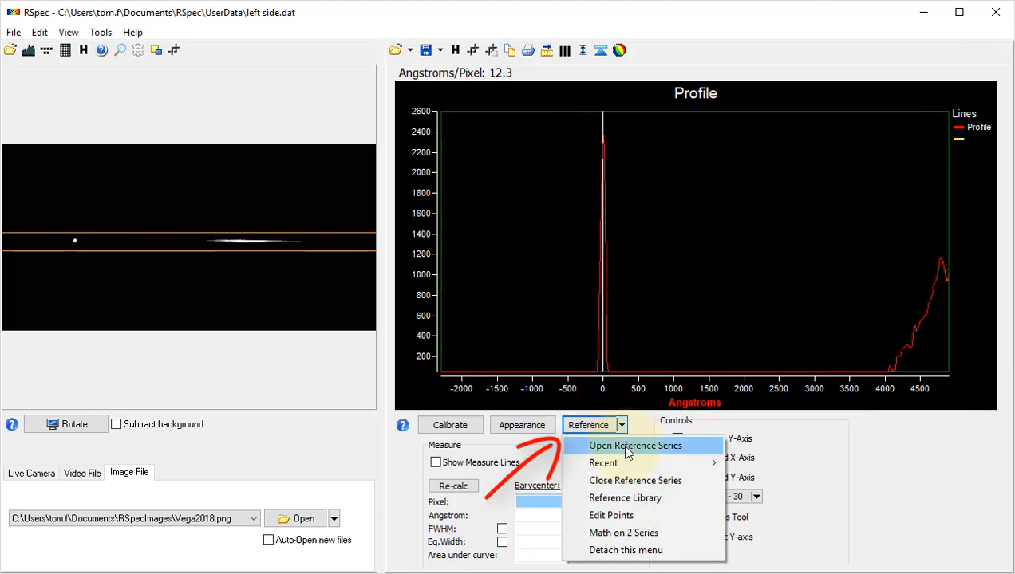
mouse_move(629, 469)
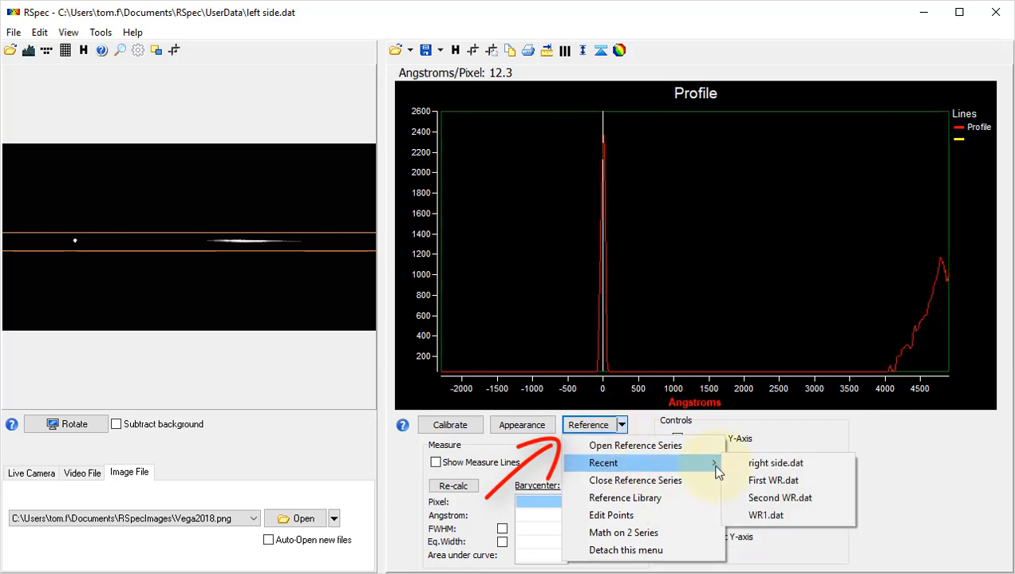
click(797, 464)
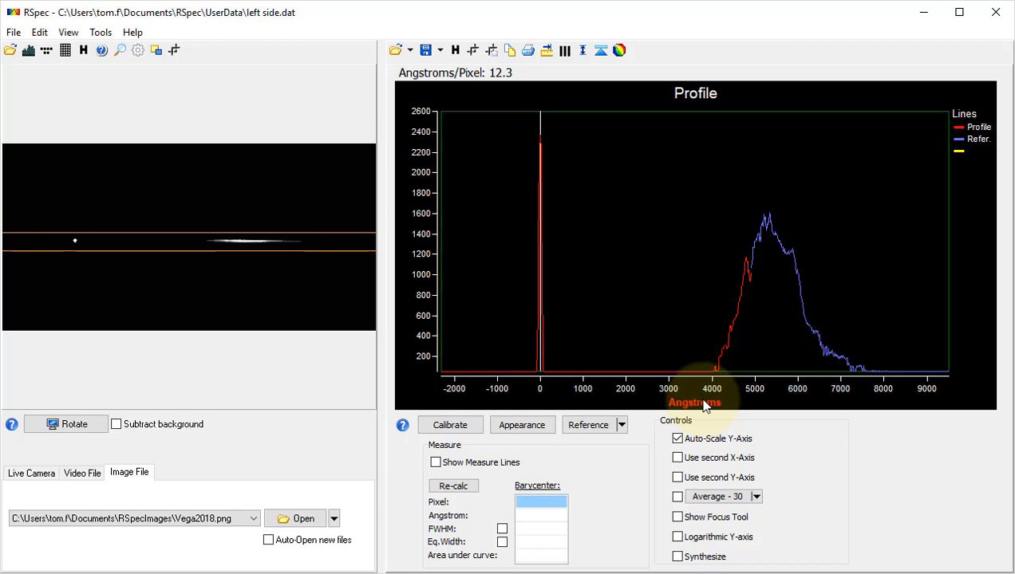
Calculate the Combine operation on the main profile and the reference series with Math on 2 Series
click(621, 426)
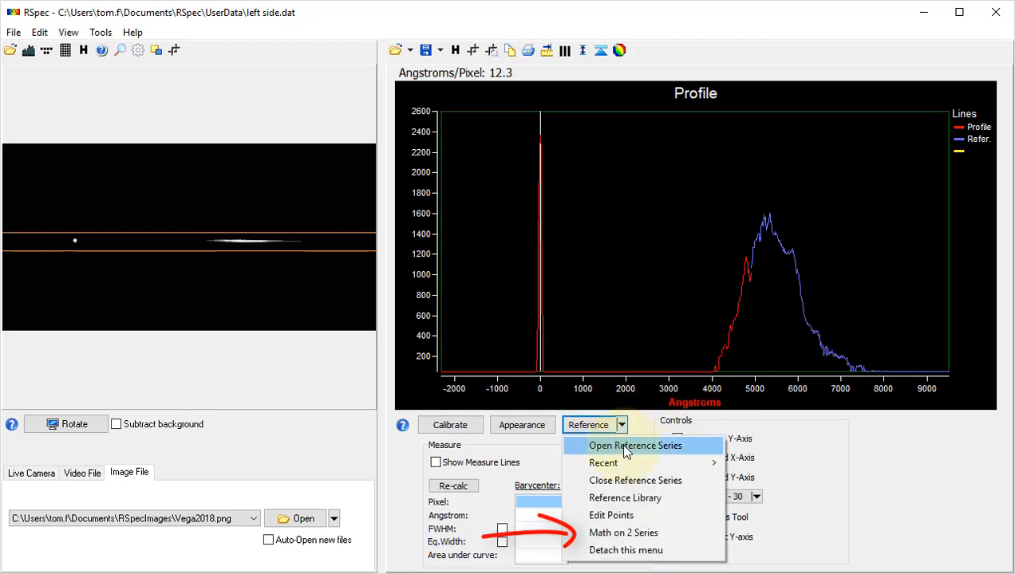
click(646, 532)
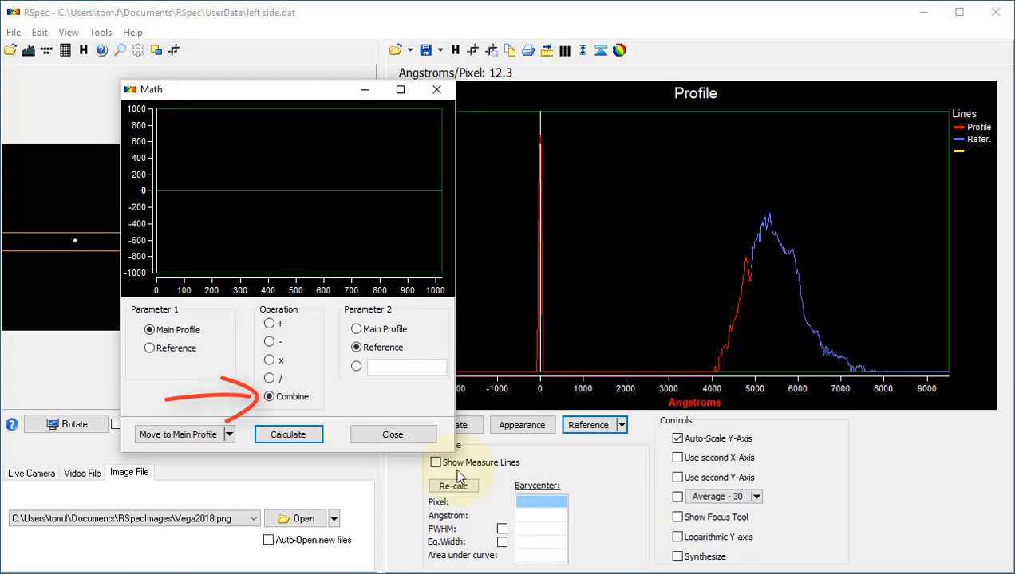
click(311, 436)
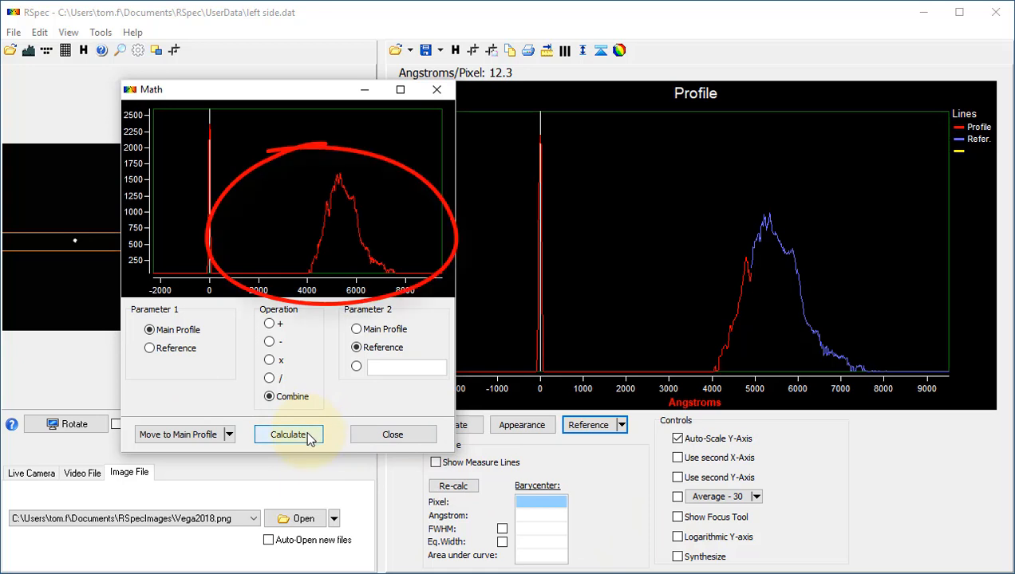
Close the reference series, move the combined Math result to the main profile, and close the Math window
click(621, 425)
click(634, 479)
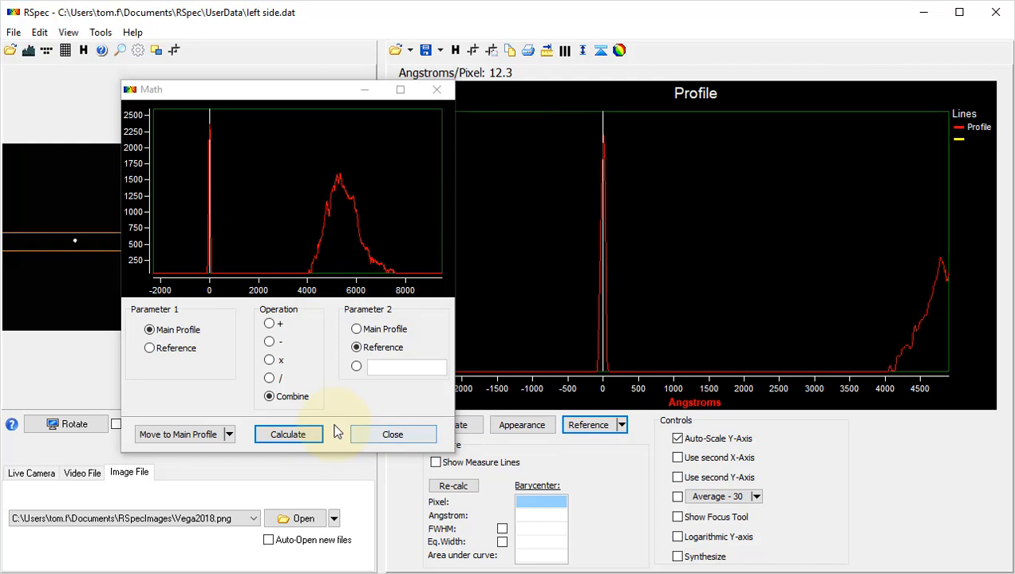
click(228, 436)
click(261, 456)
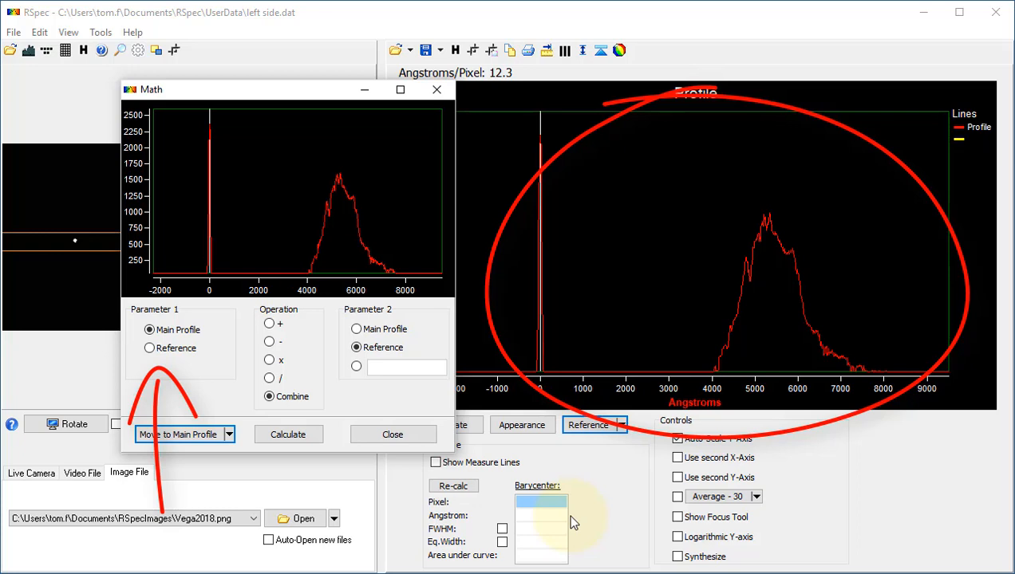
click(418, 435)
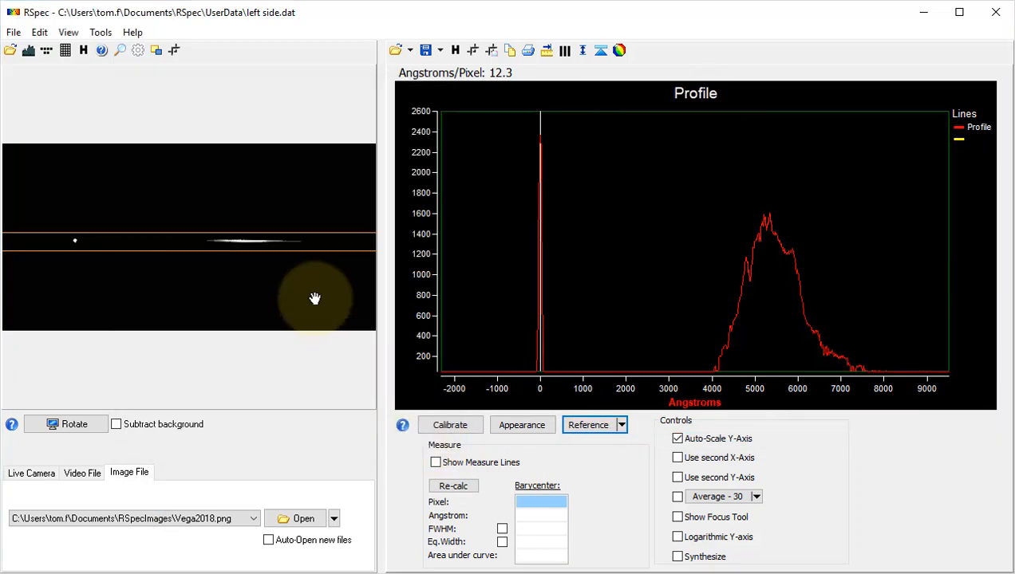
Return to the Vega image's profile, and open left side.dat and right side.dat together as one combined profile
drag(314, 298, 317, 294)
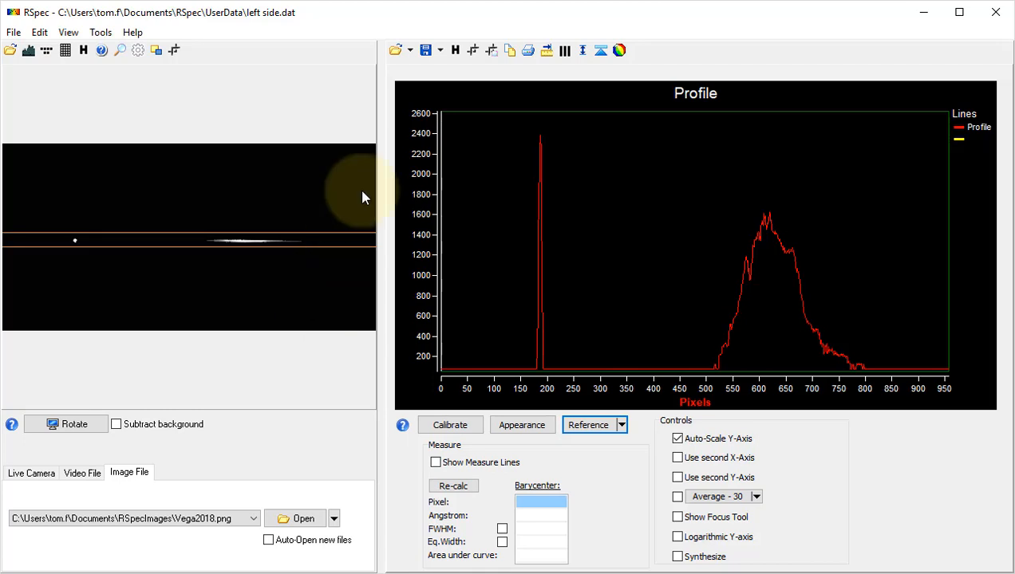
click(396, 50)
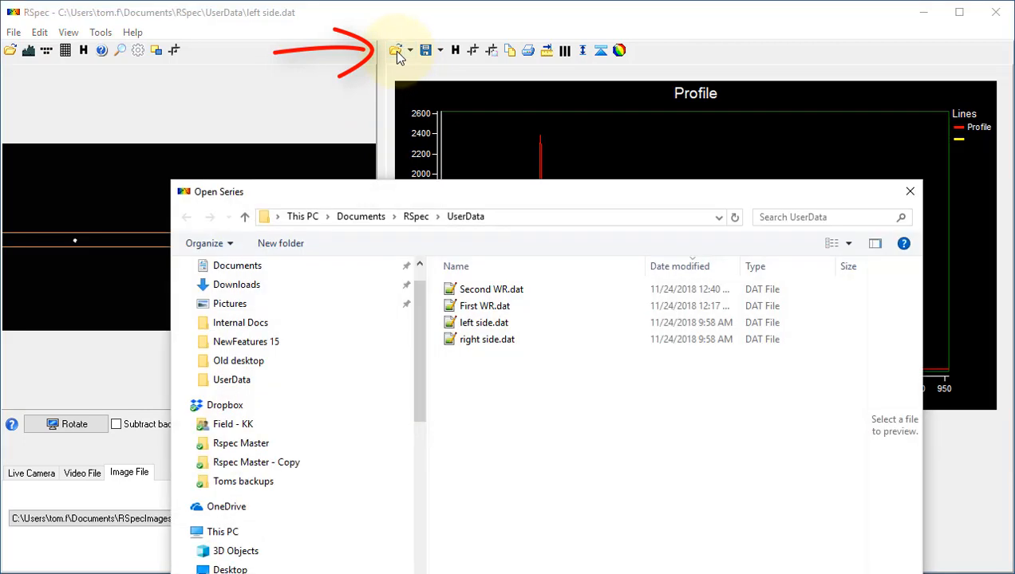
click(476, 328)
shift+click(481, 345)
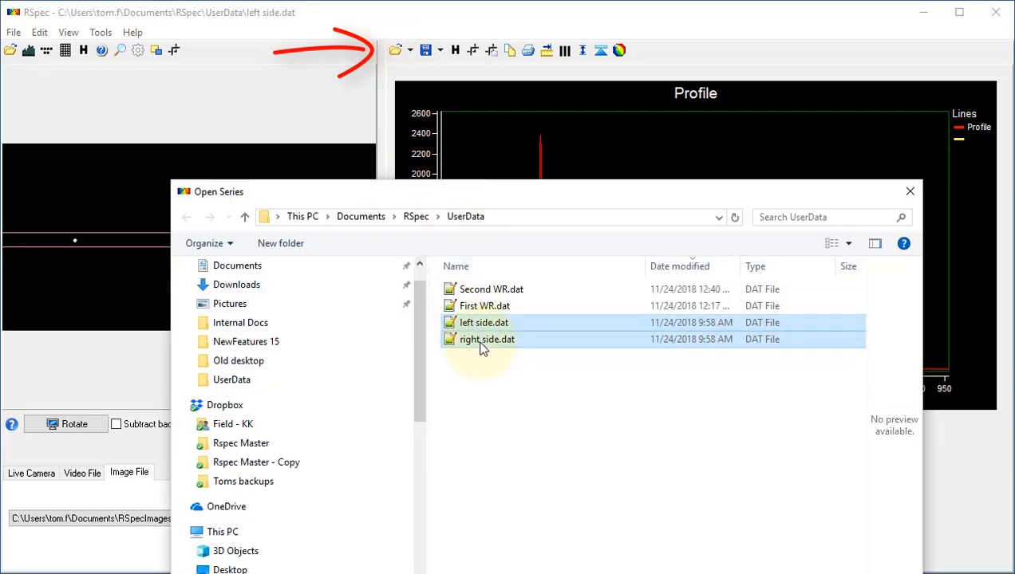
click(805, 573)
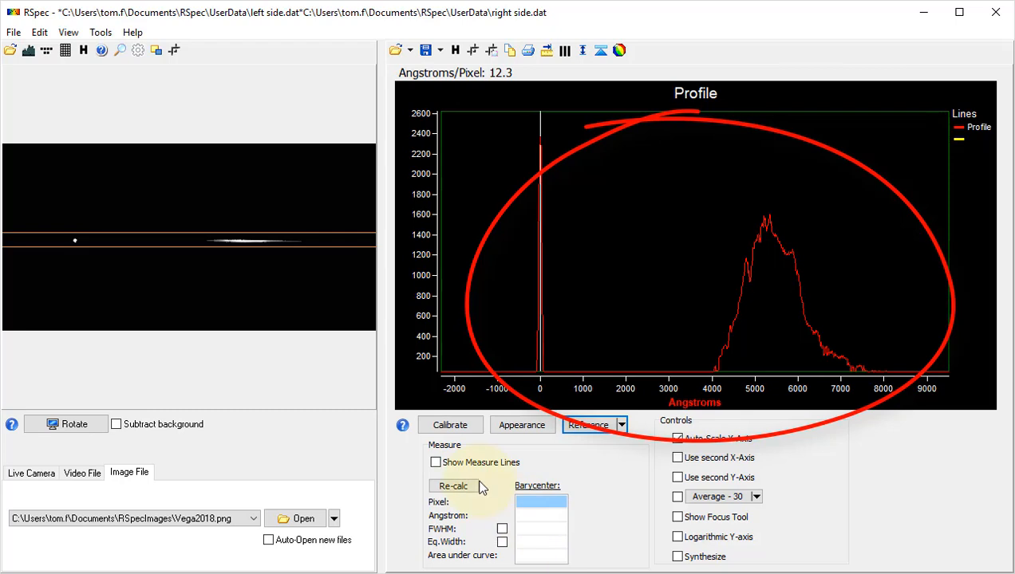
Measure the area under the zero-order peak by placing the measure lines from about -215 to 62 Angstroms
click(436, 463)
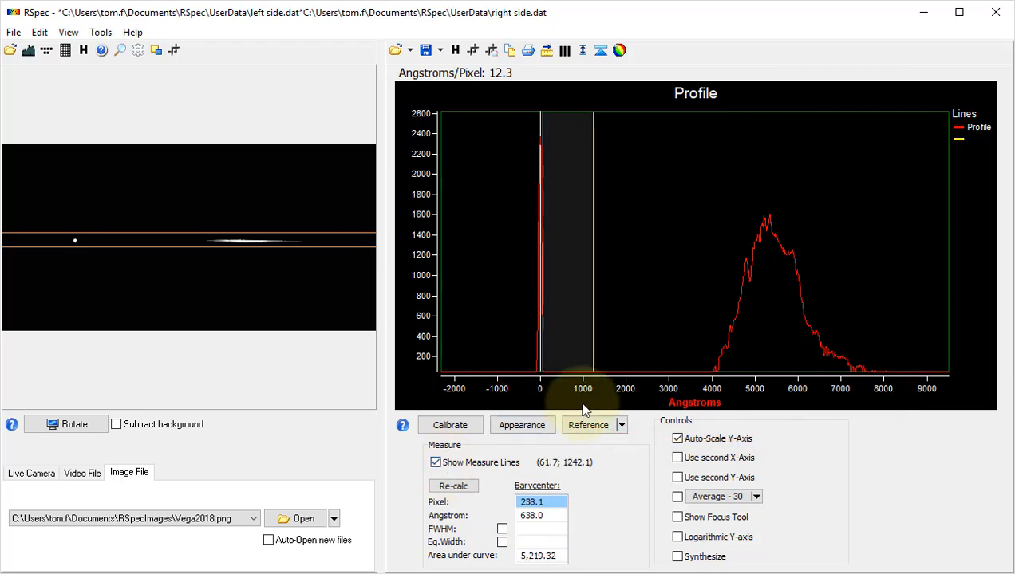
click(593, 373)
drag(592, 374, 532, 373)
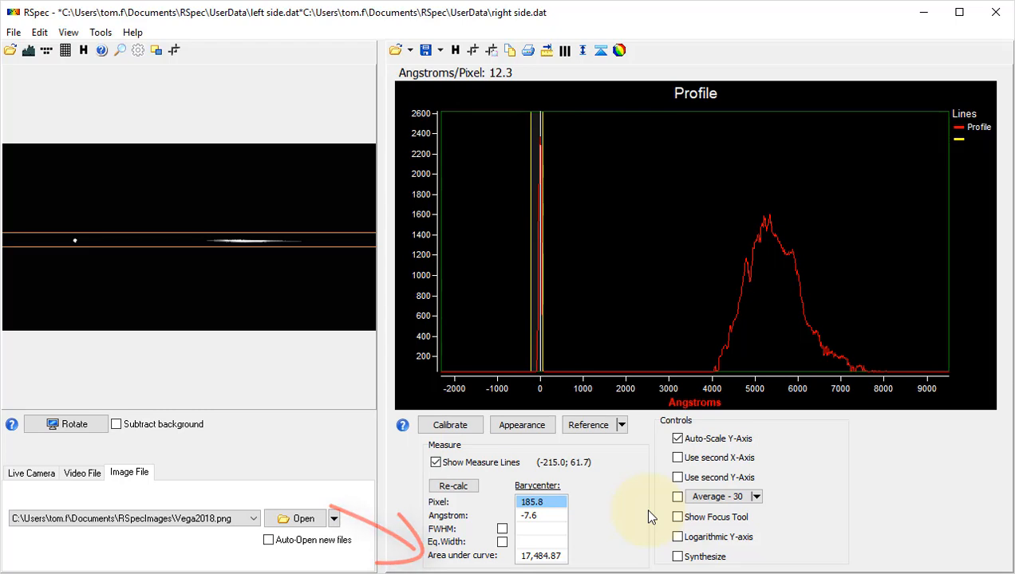
Reset the calibration so the profile is in pixels, and reapply the last calibration in Angstroms
click(477, 425)
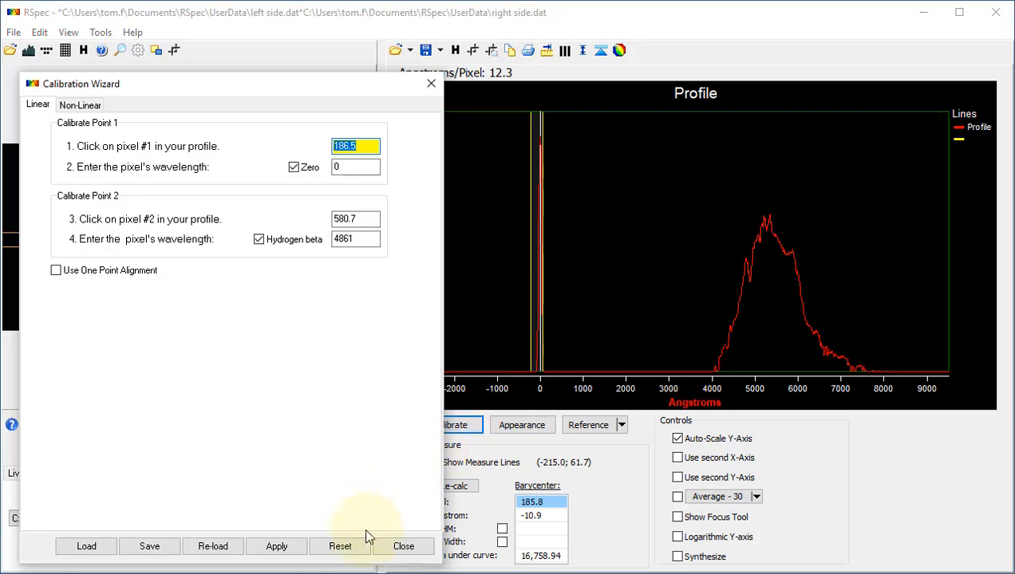
click(353, 547)
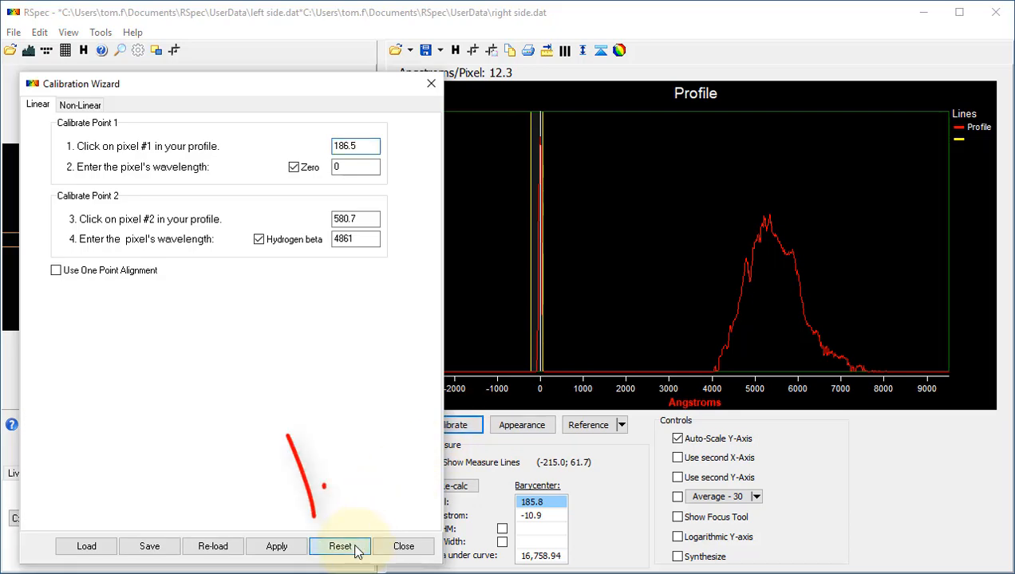
click(403, 546)
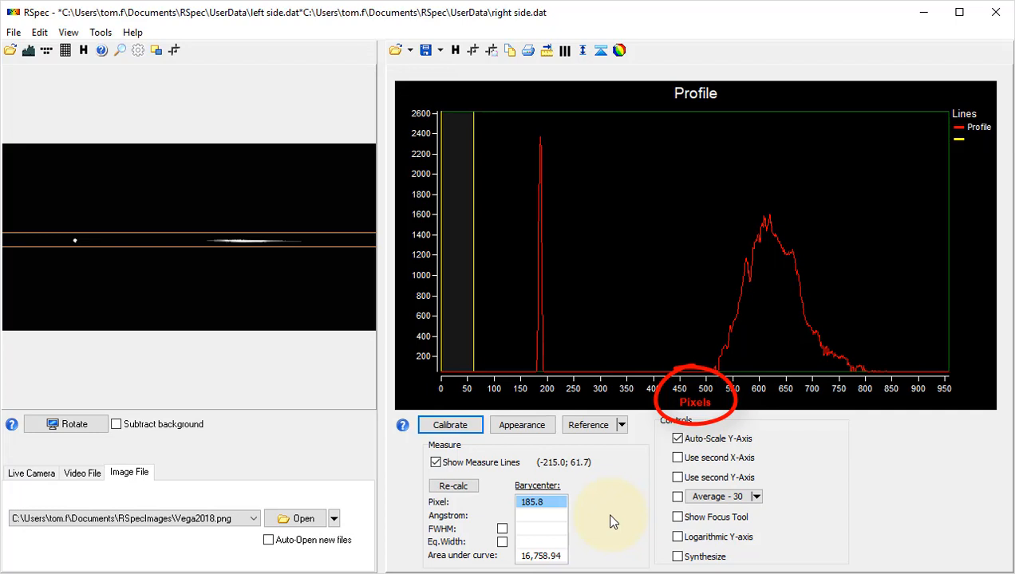
click(474, 437)
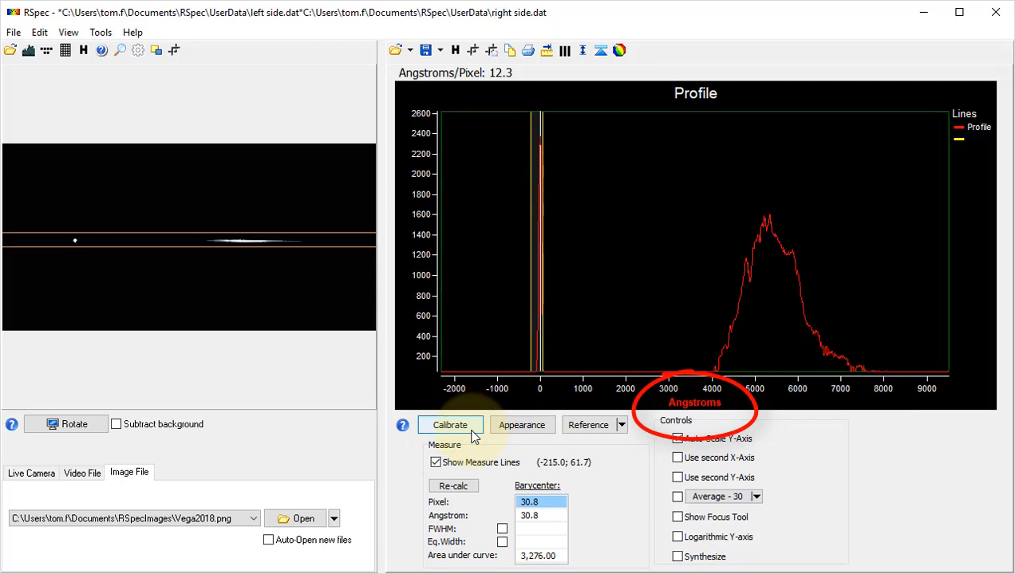
Review the linear calibration points in the Calibration Wizard, close it, and hide the measure lines on the profile
click(472, 432)
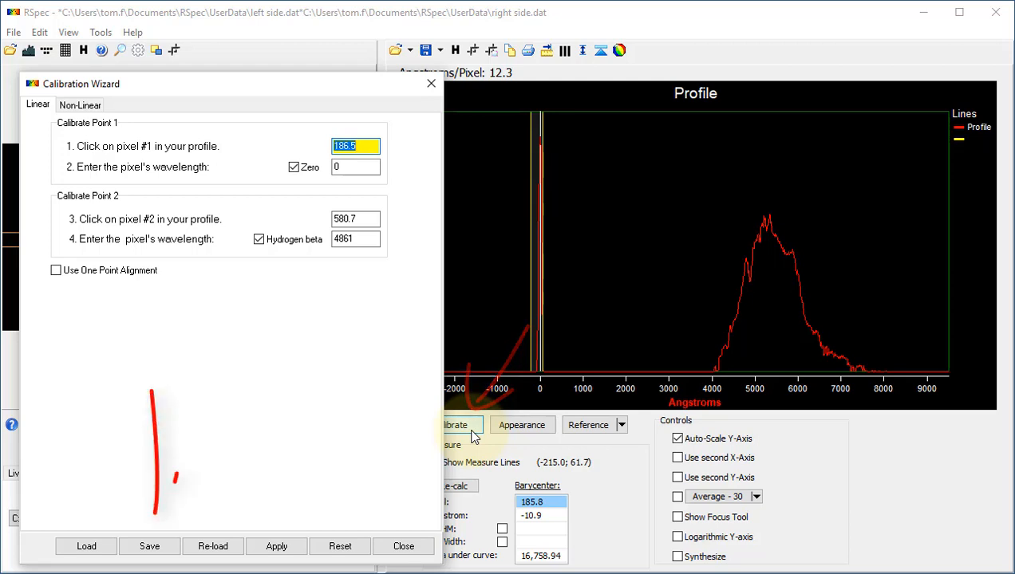
click(909, 442)
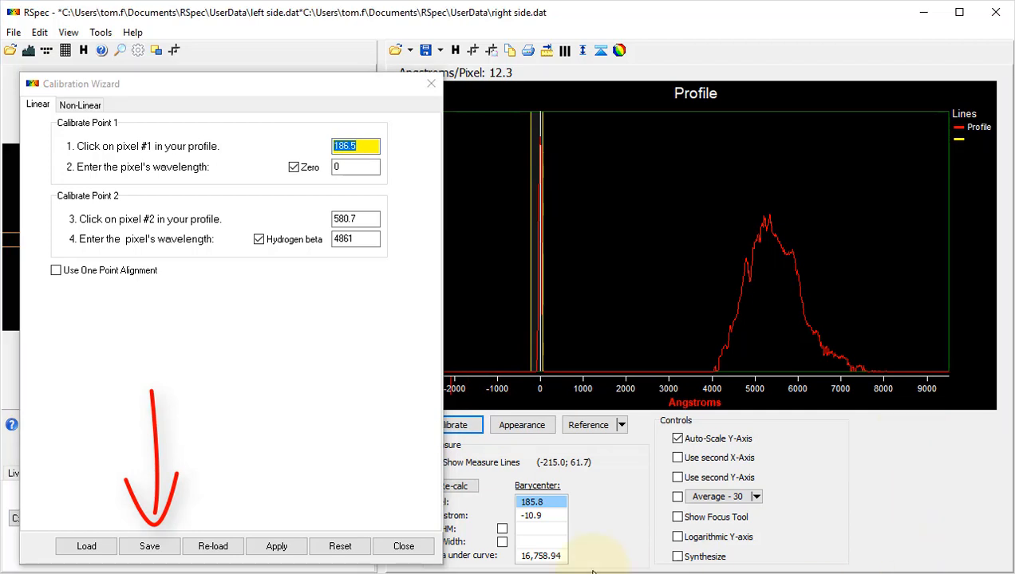
click(404, 547)
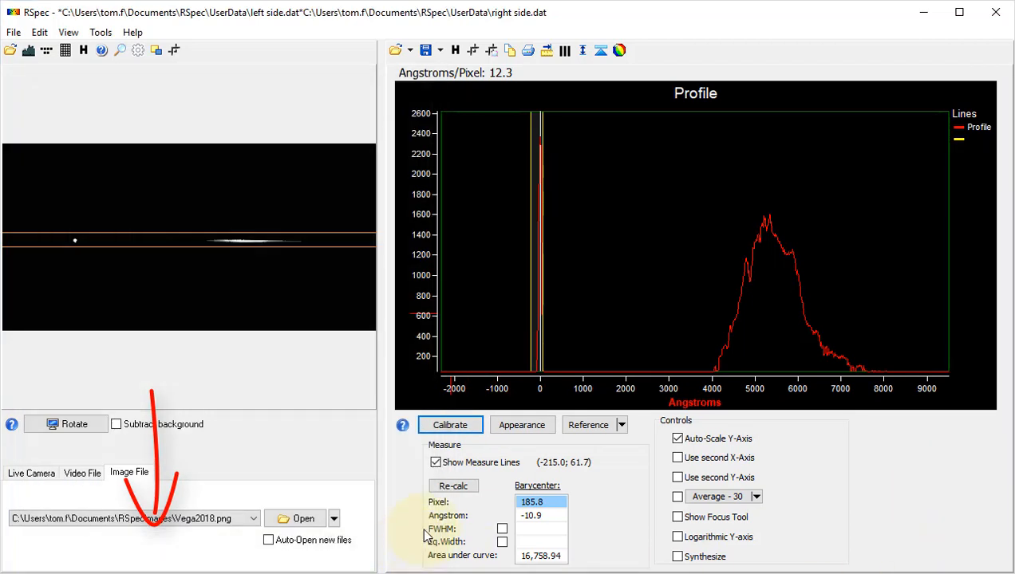
click(436, 462)
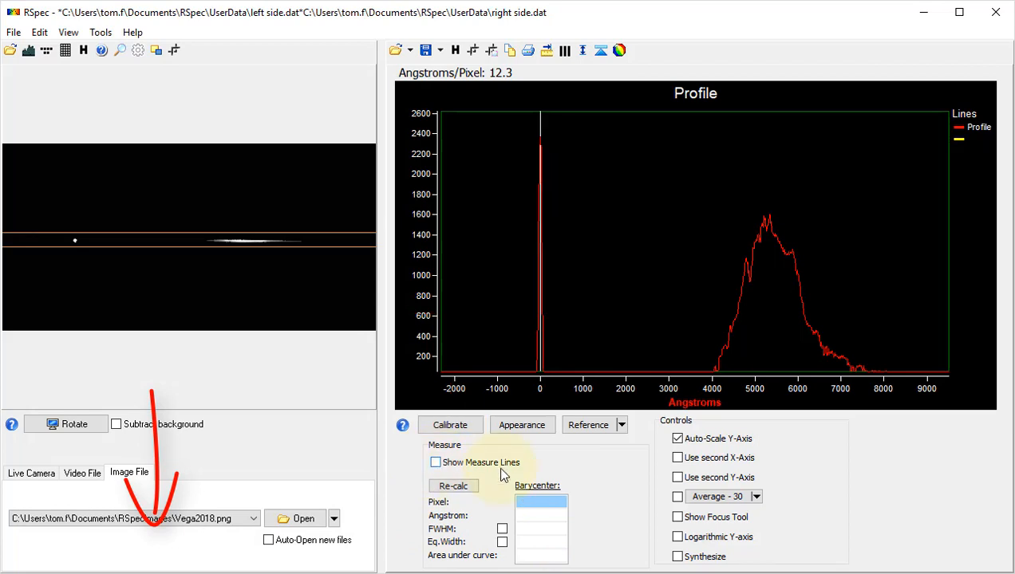
Plot the a0v star type from the Reference Library against the profile and crop it to visible wavelengths
click(621, 425)
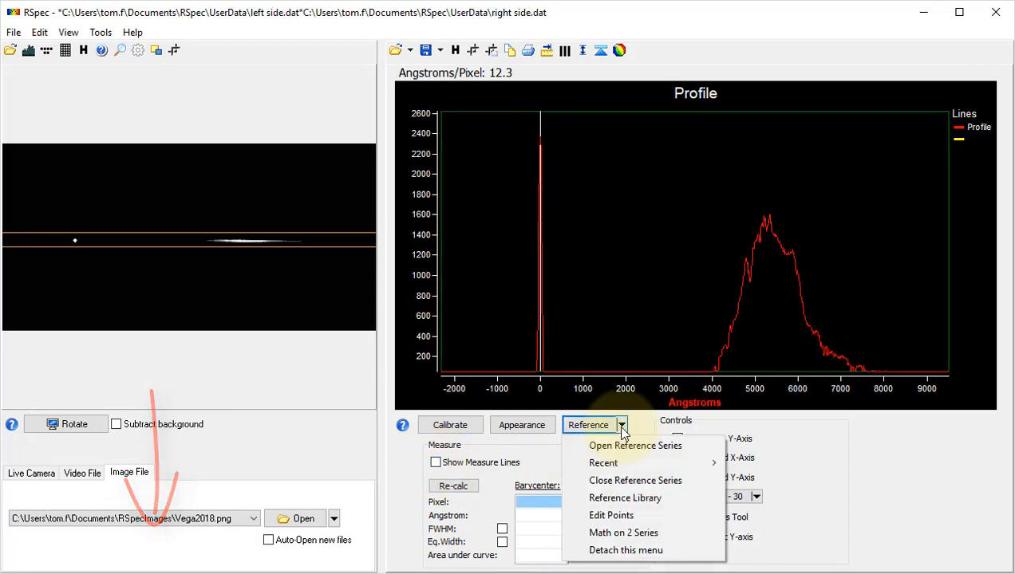
click(627, 499)
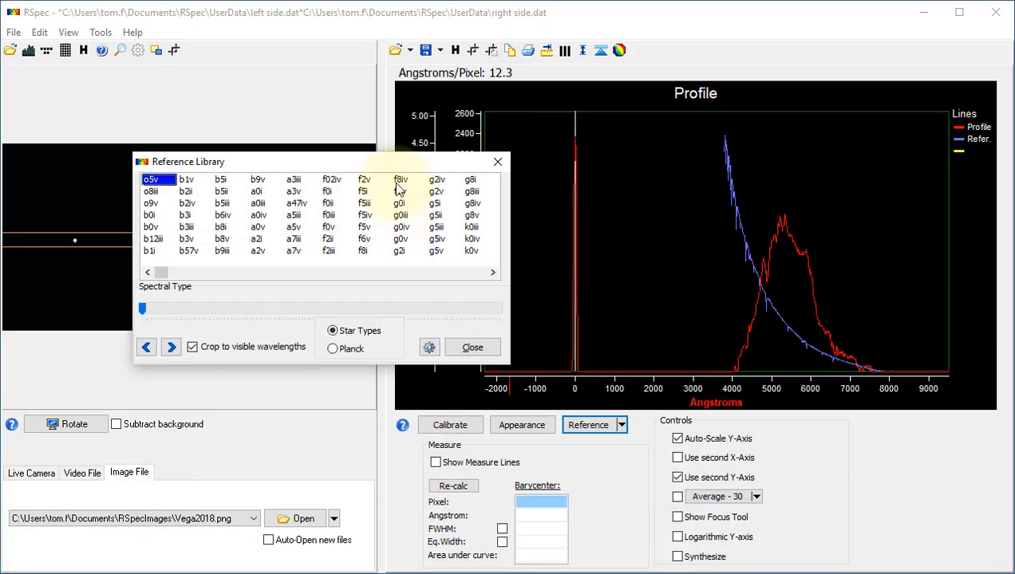
drag(393, 165, 282, 166)
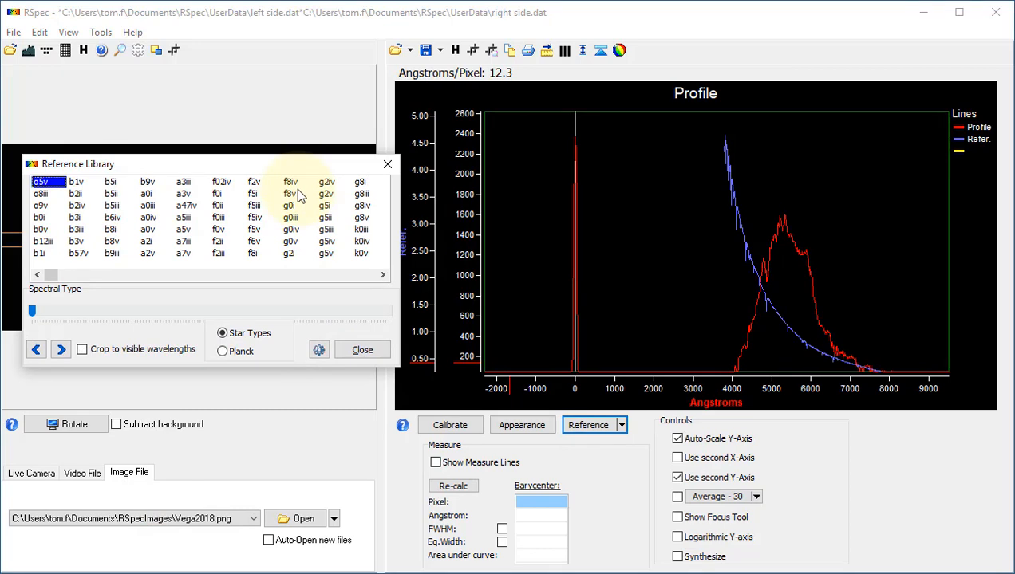
click(148, 229)
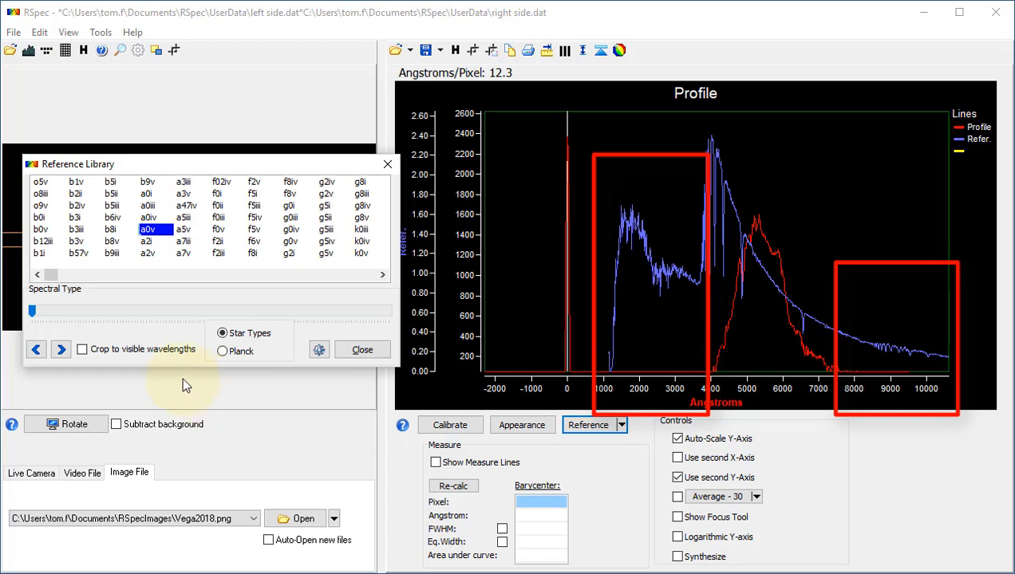
click(82, 350)
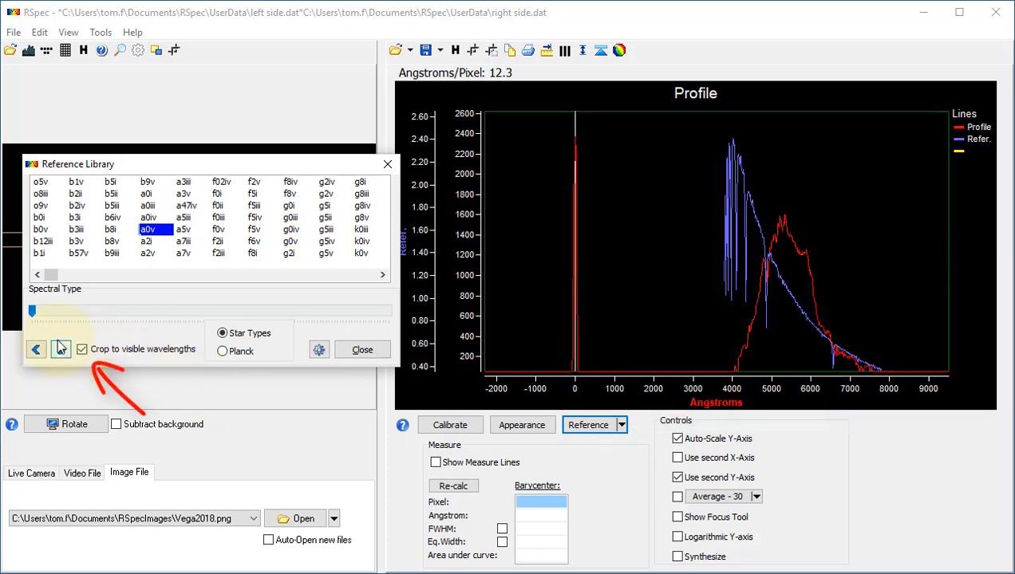
Sweep the spectral type of the reference curve to f5v and close the Reference Library
click(31, 309)
drag(37, 309, 164, 311)
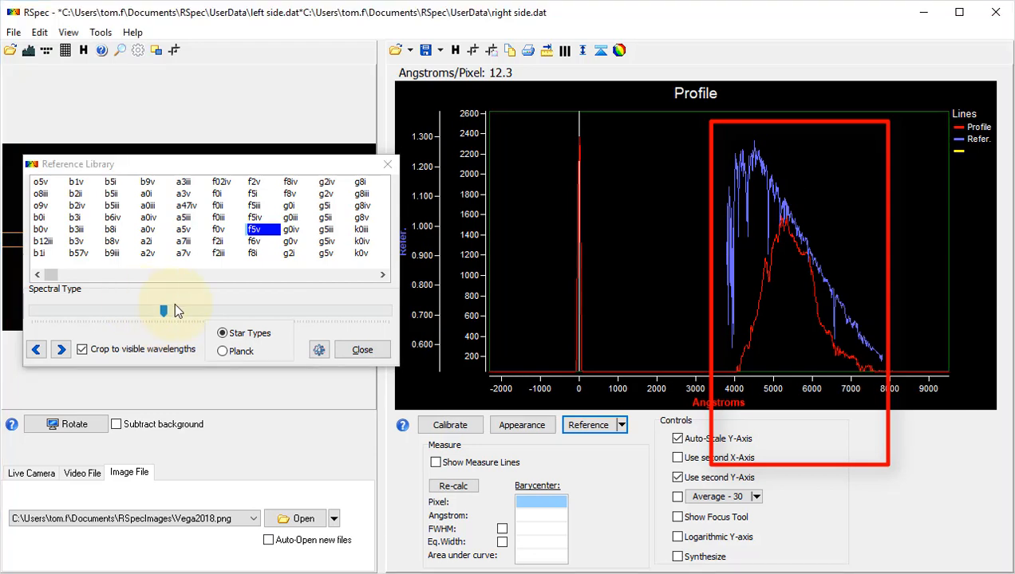
click(362, 351)
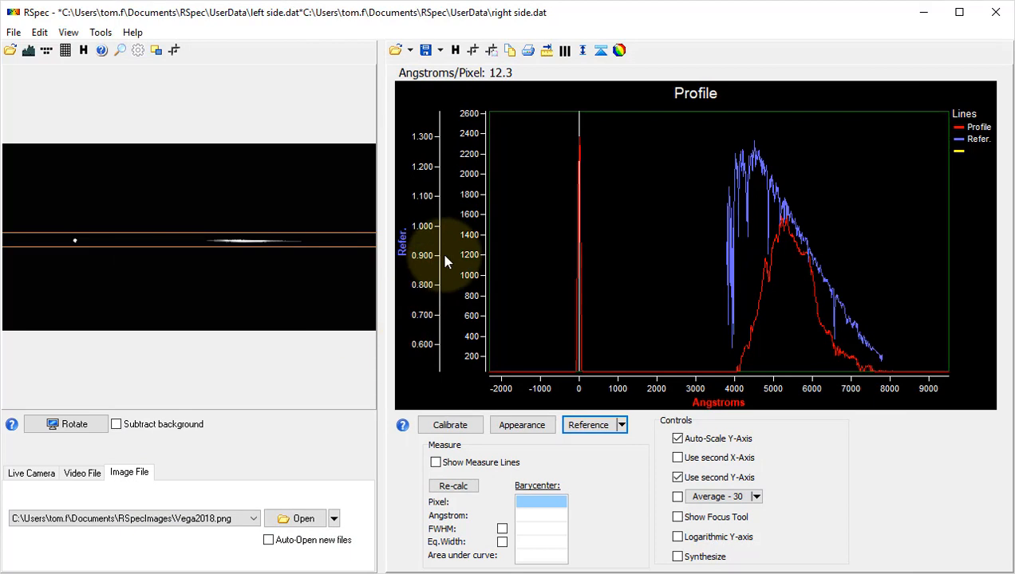
Examine the standard and advanced settings for exporting the profile to a 1D FITS file, and close the export dialog without exporting
click(440, 51)
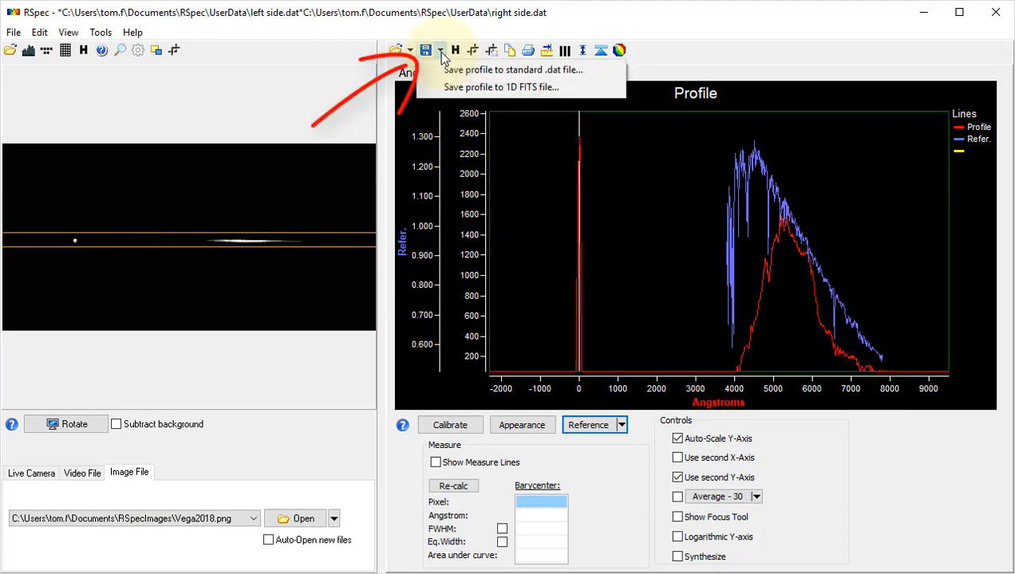
click(463, 90)
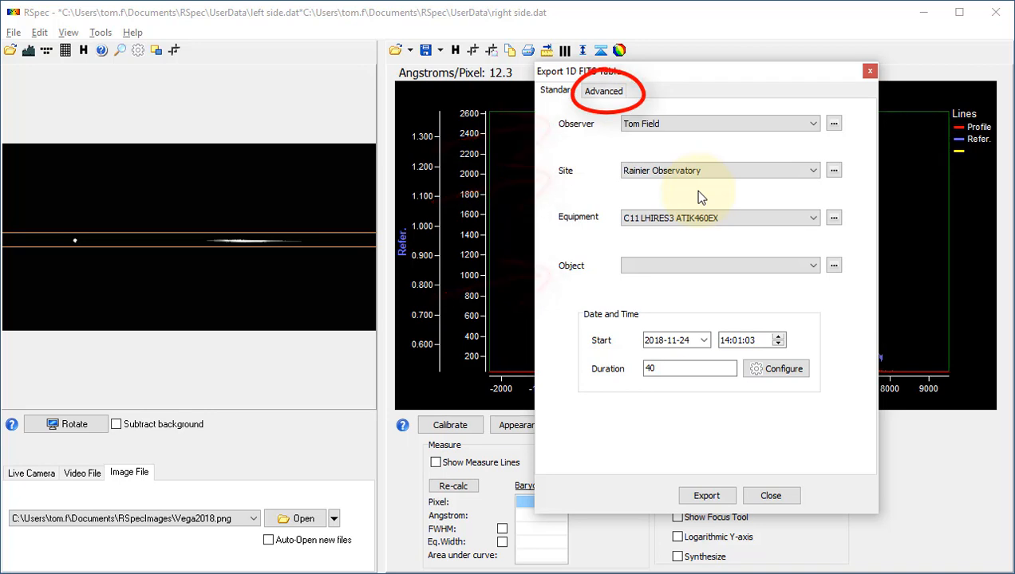
click(602, 94)
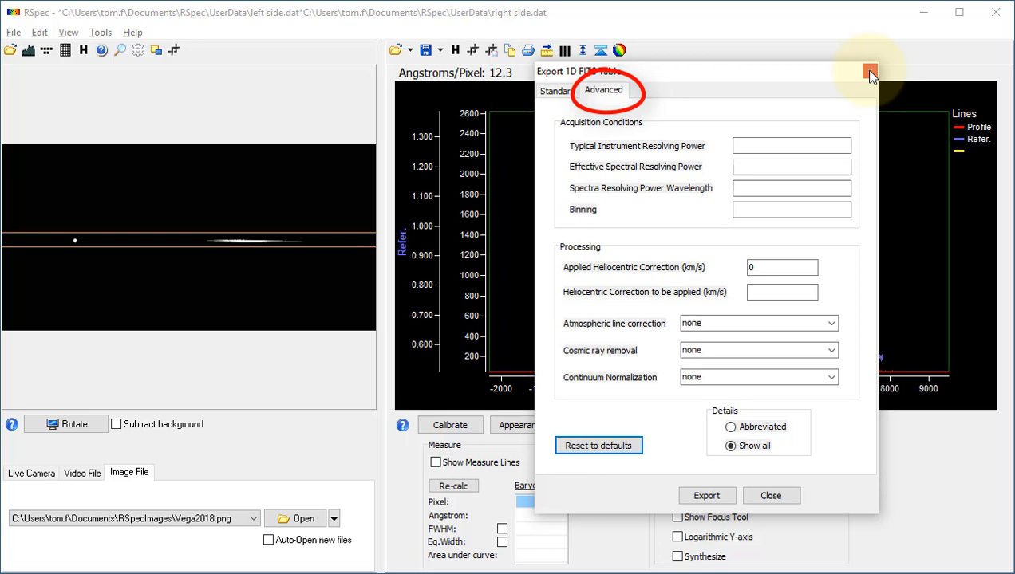
click(869, 73)
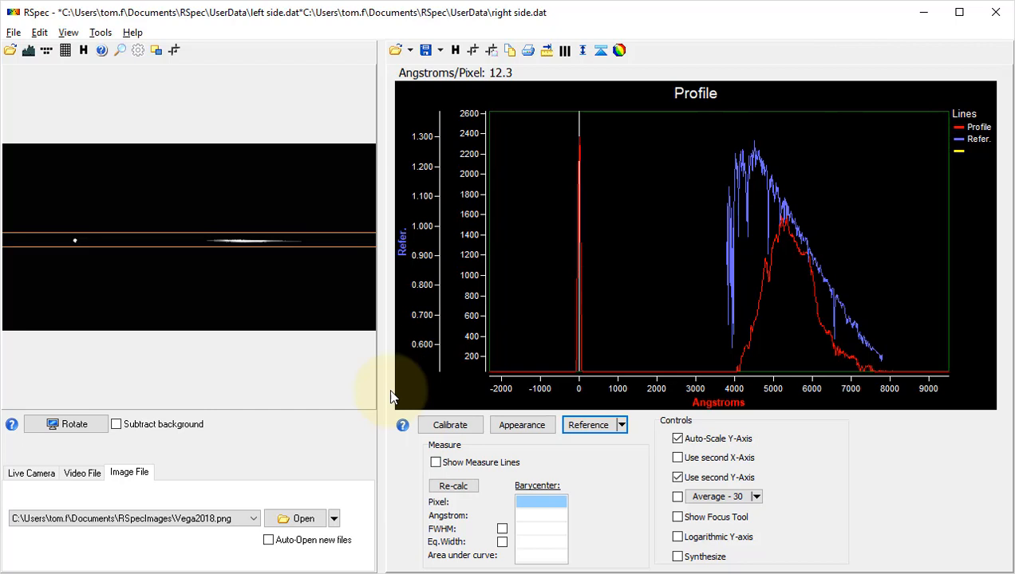
Open the recent image Pollux_0022.CR2, view its image header, and close the header window
click(335, 524)
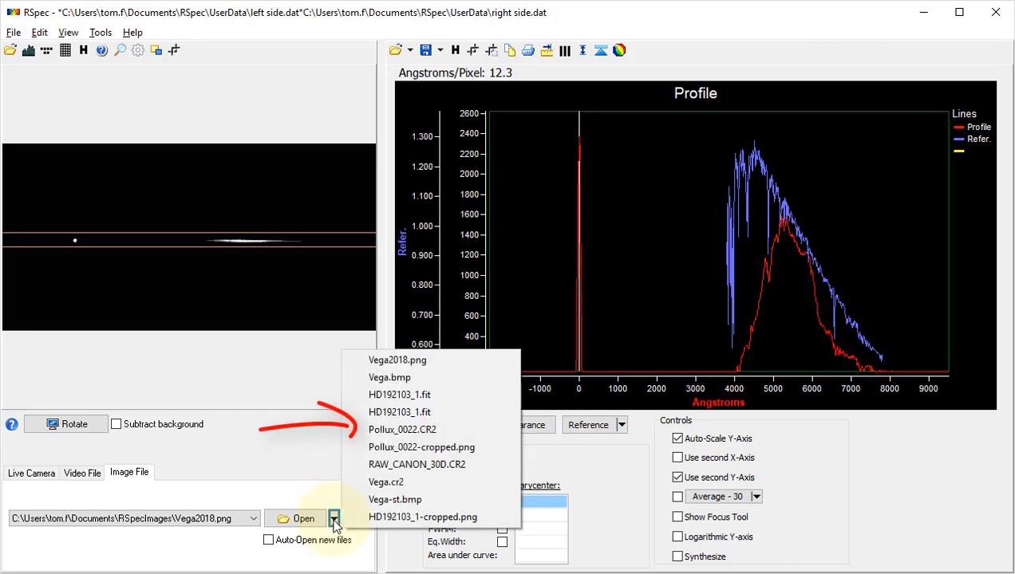
click(387, 434)
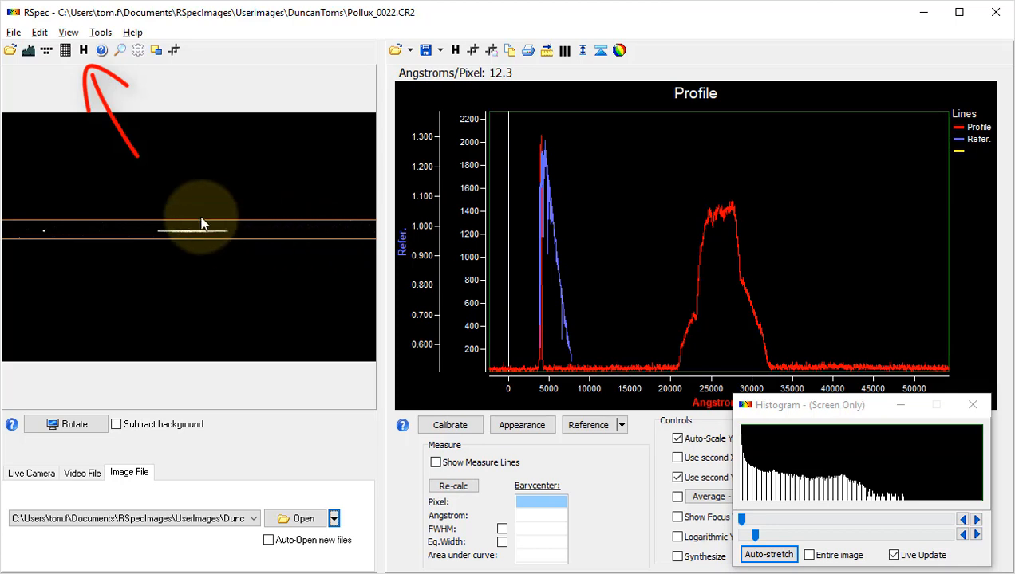
click(84, 51)
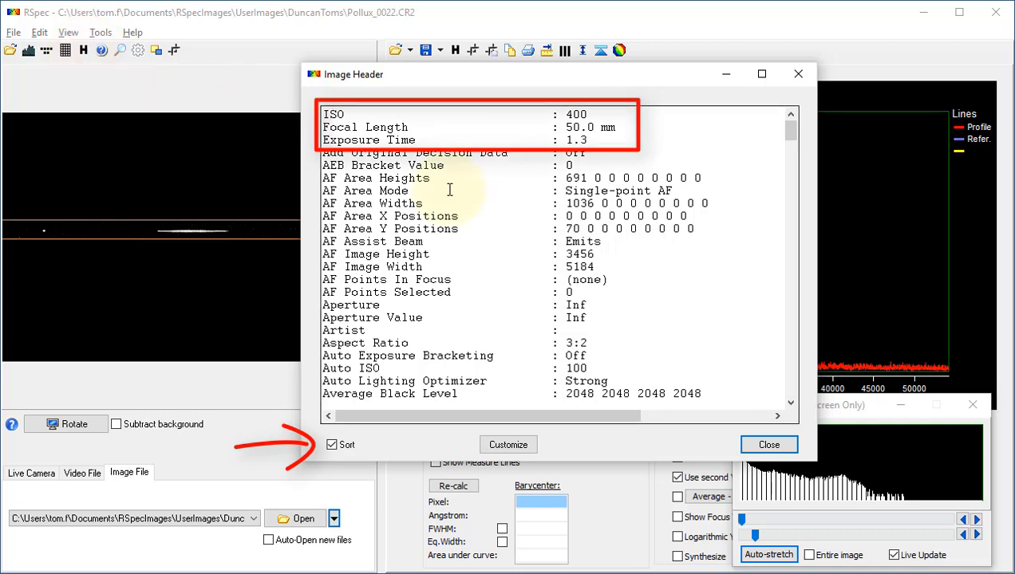
click(780, 448)
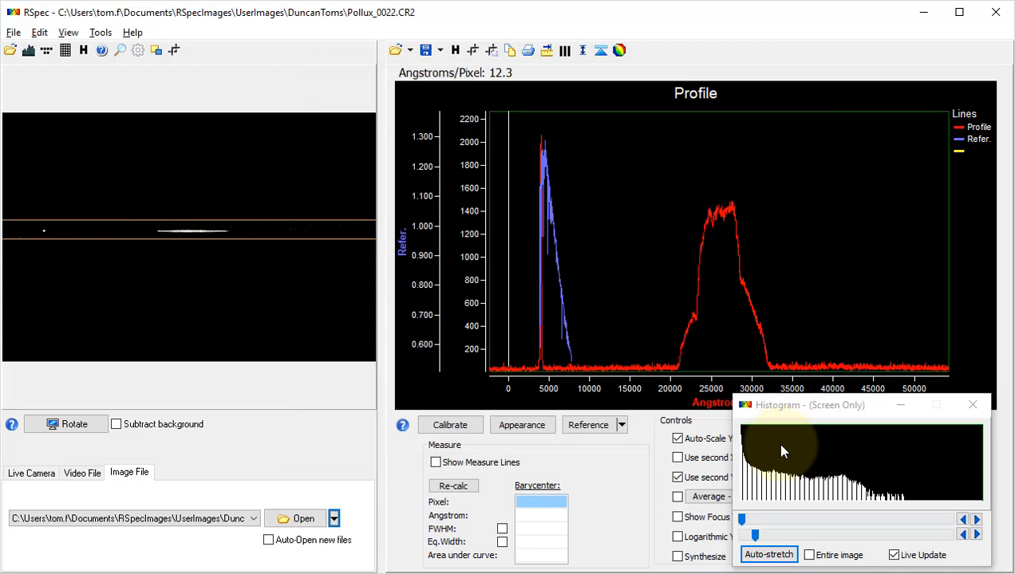
Examine the Create Video/Preview Images options, including the video encoder, and close the dialog without creating a video
click(101, 34)
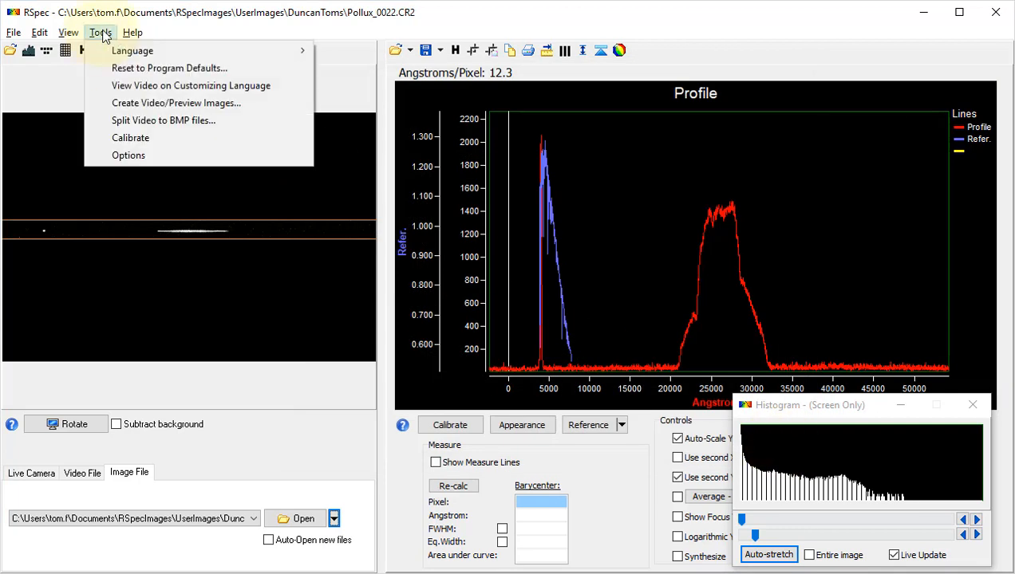
click(135, 107)
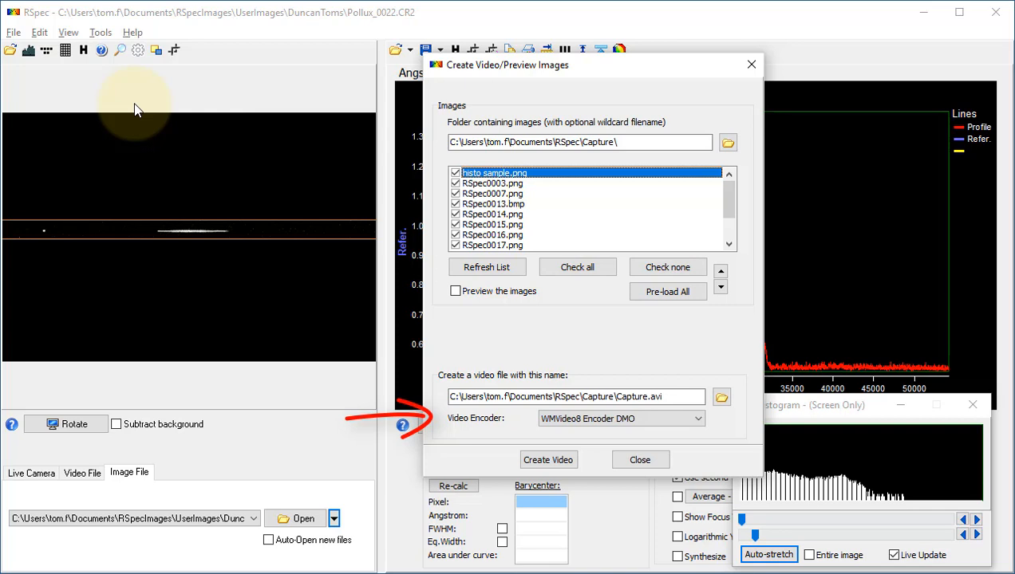
click(638, 461)
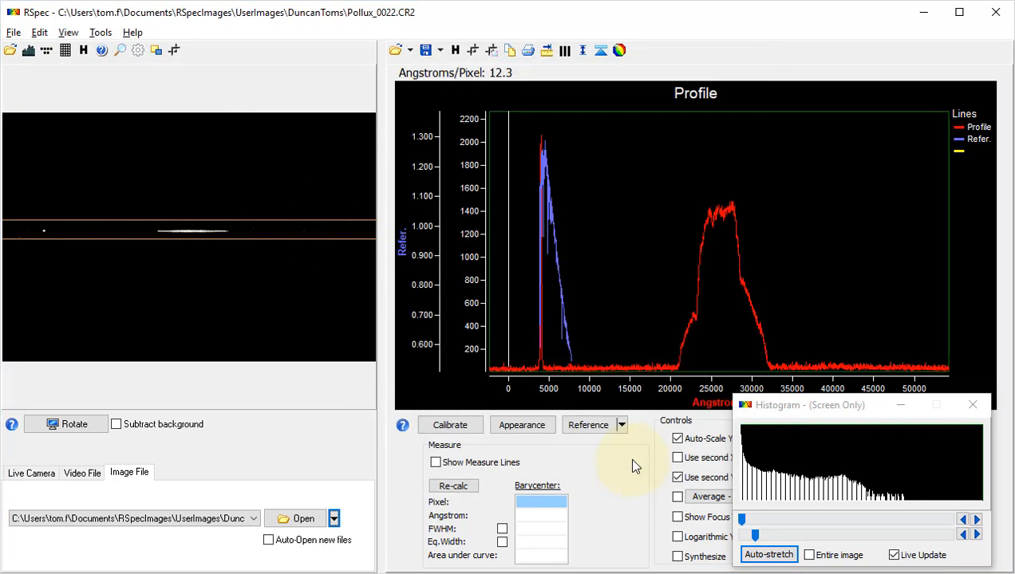
Open the profile's Appearance settings at the label options and move the dialog so it is fully in view
click(527, 426)
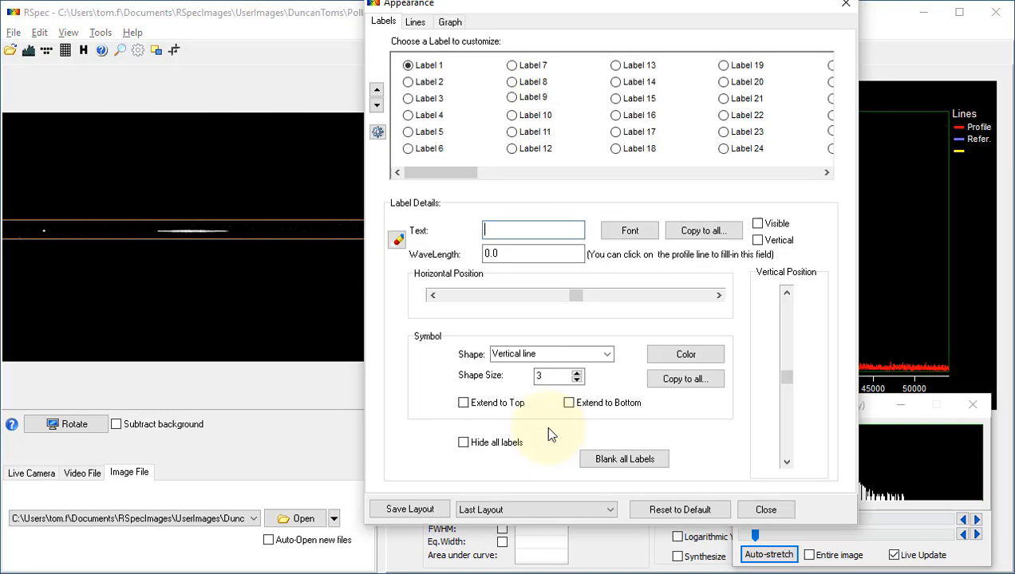
drag(488, 8, 386, 33)
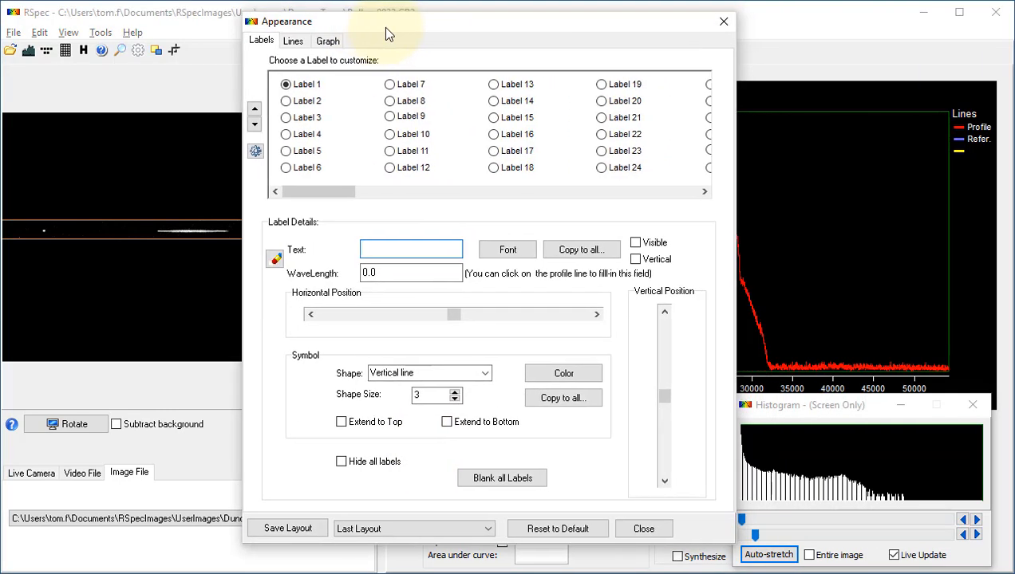